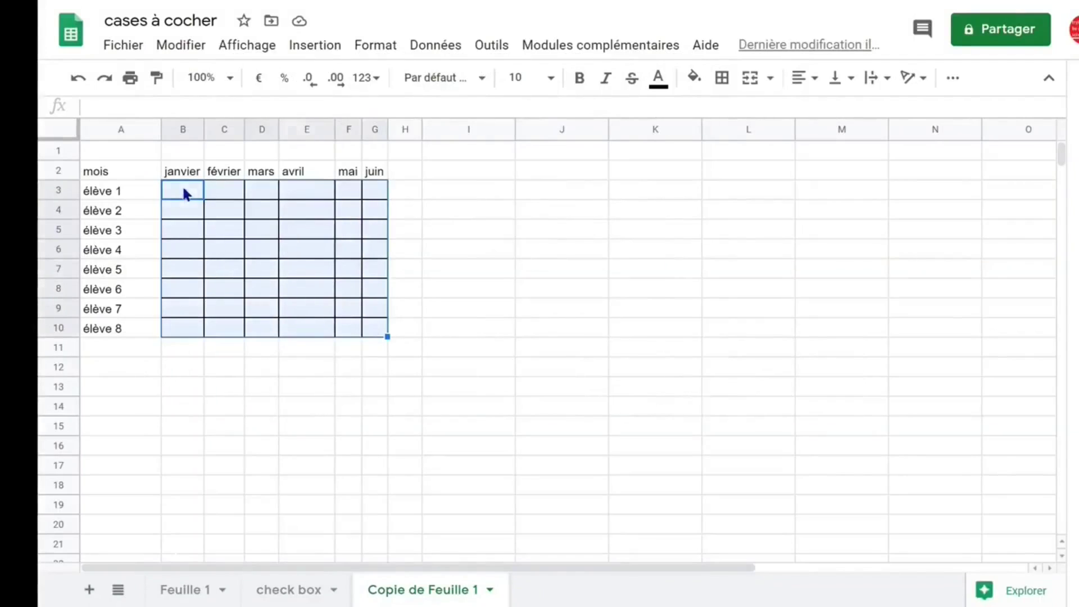
Insert checkboxes in all cells from B3 to G10, covering janvier to juin for the eight élèves
drag(186, 191, 380, 332)
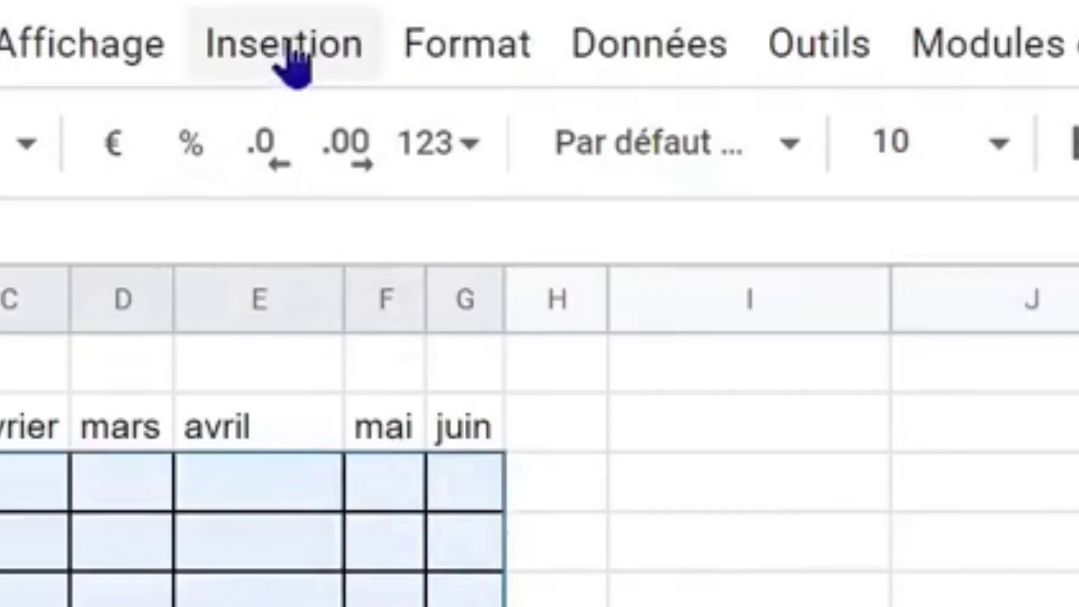
click(357, 48)
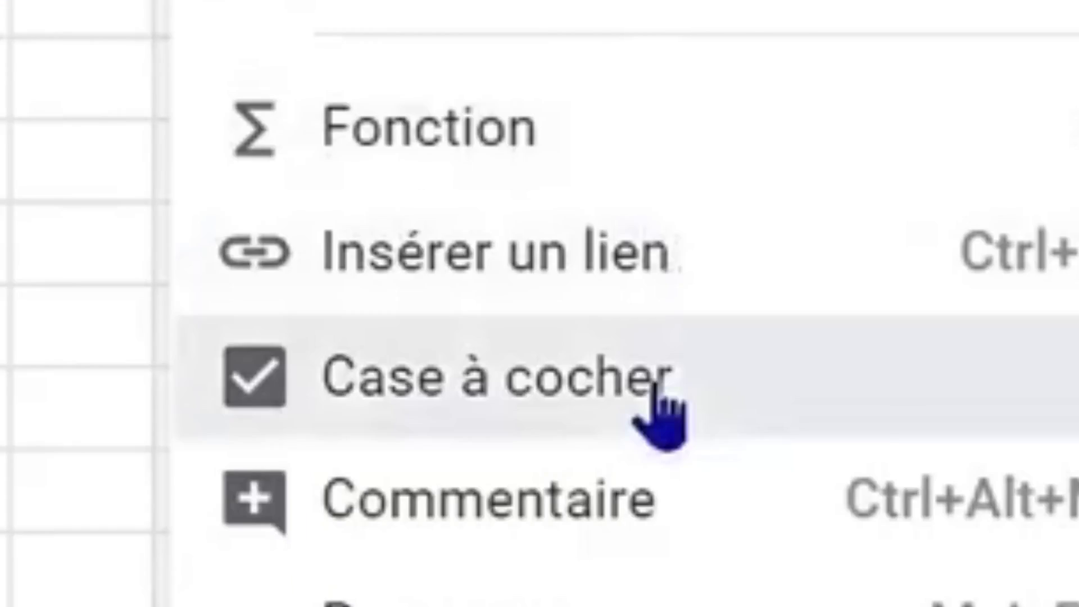
click(657, 387)
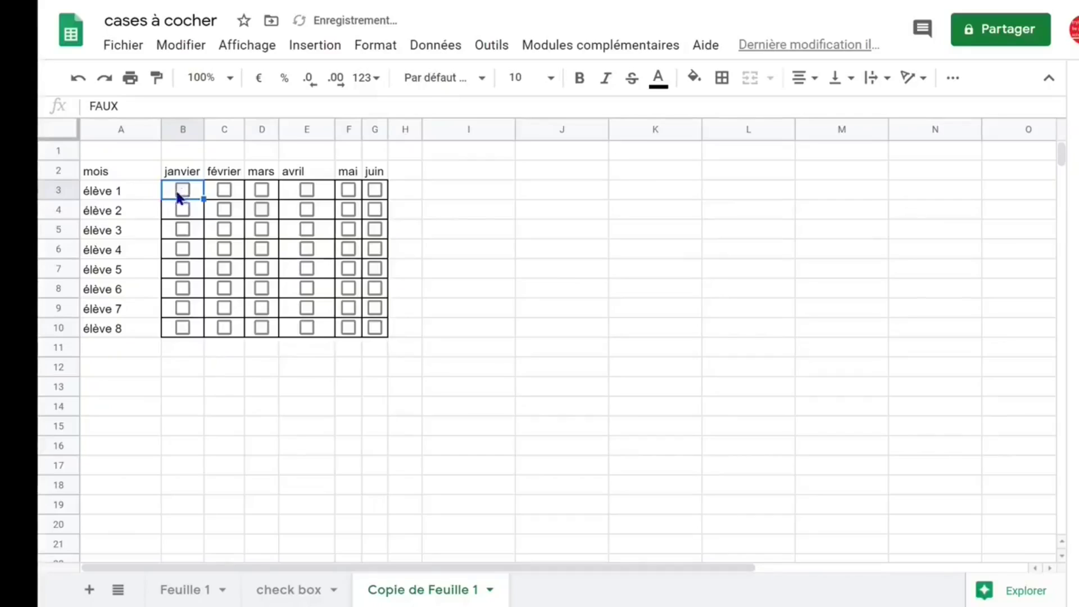
click(63, 130)
click(431, 216)
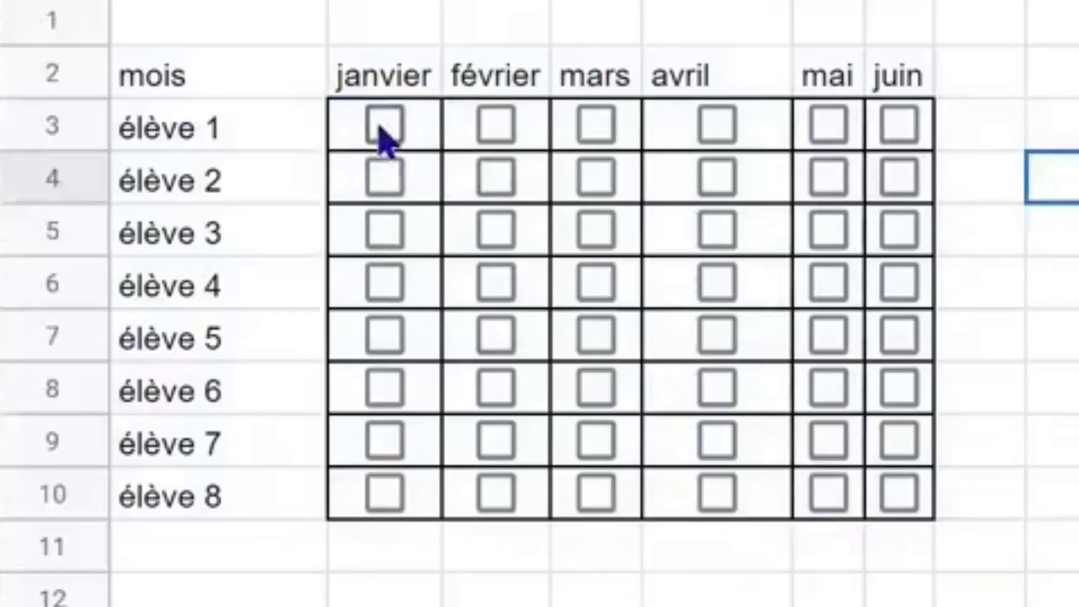
Tick the janvier checkboxes of every élève except élève 4
click(384, 125)
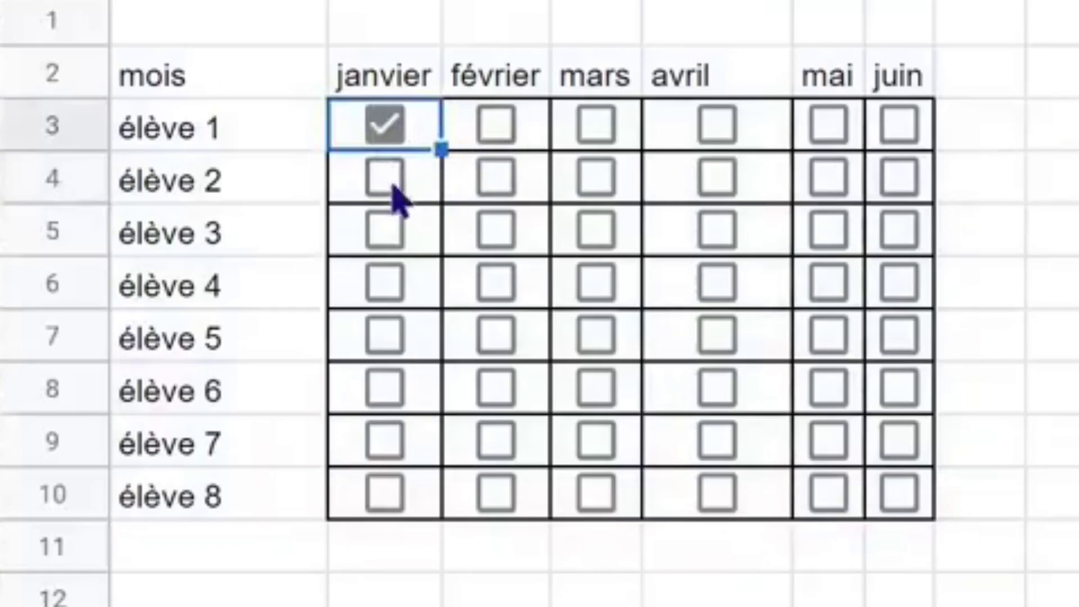
click(381, 238)
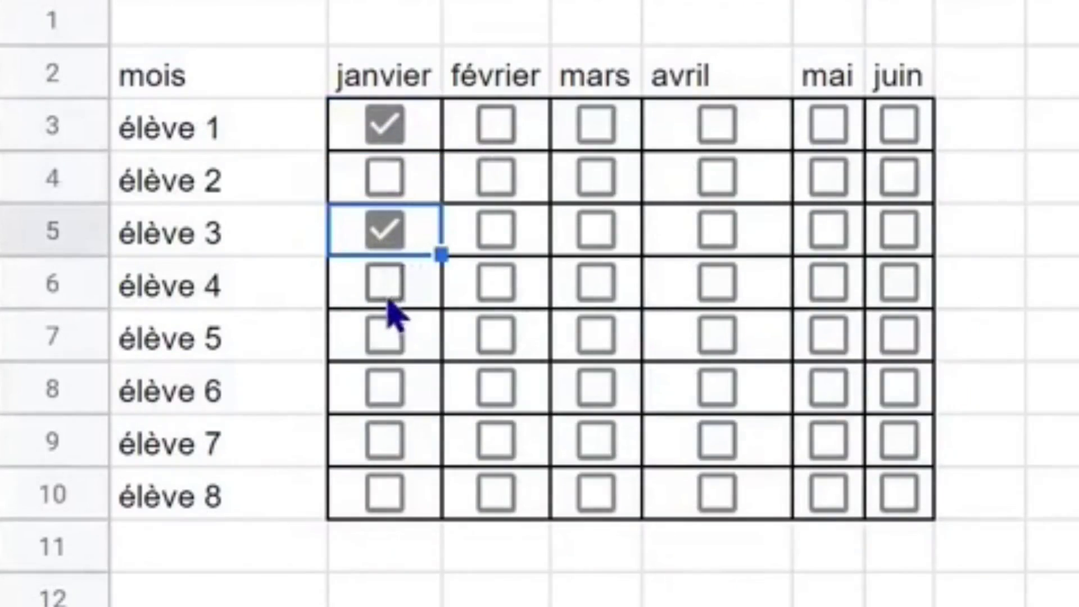
click(387, 340)
click(386, 400)
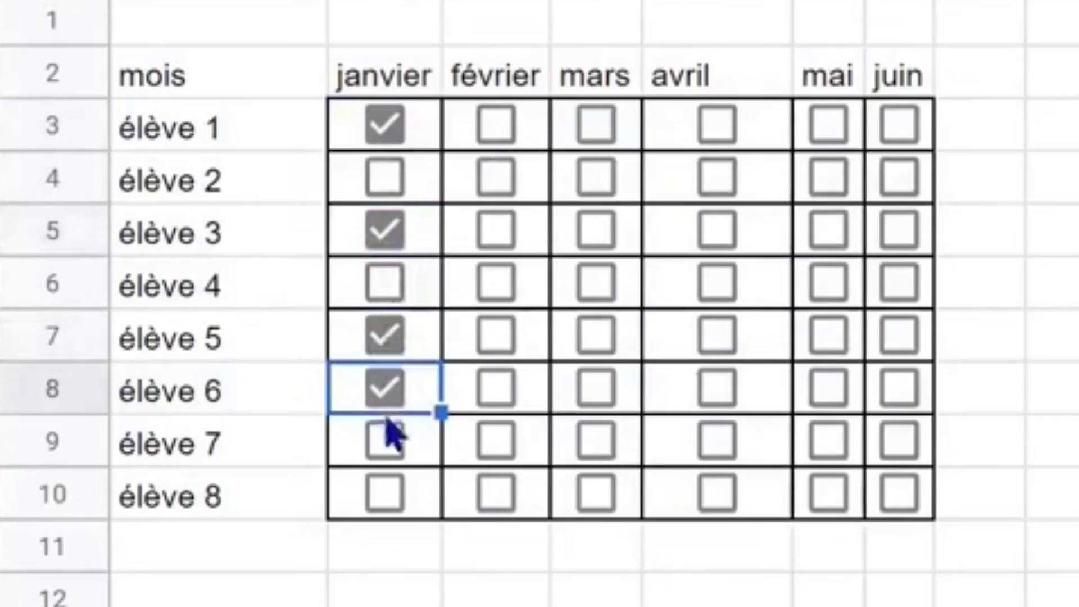
click(382, 444)
click(384, 494)
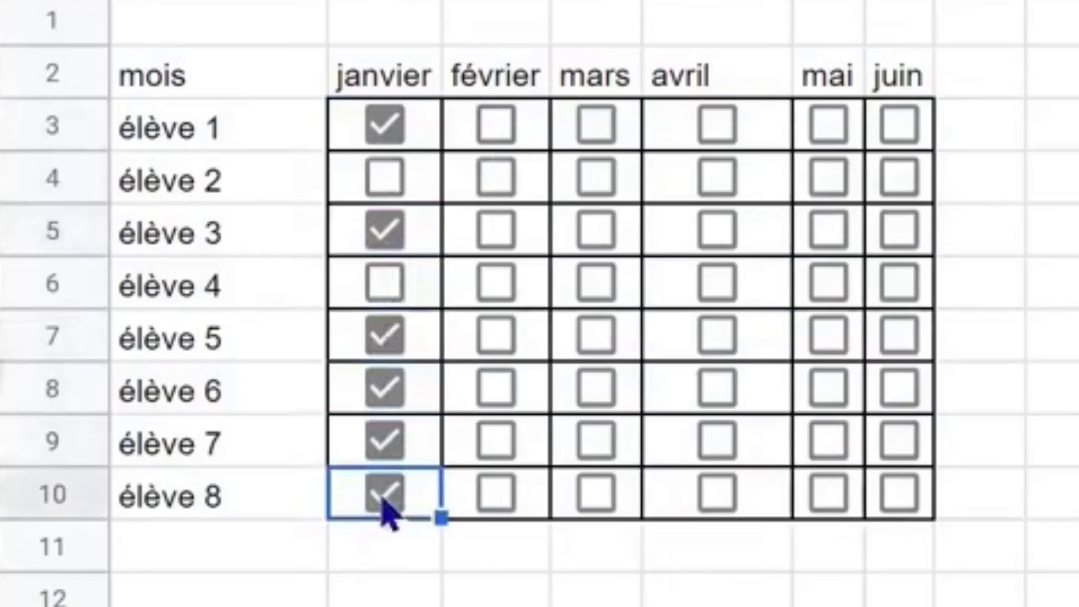
click(392, 190)
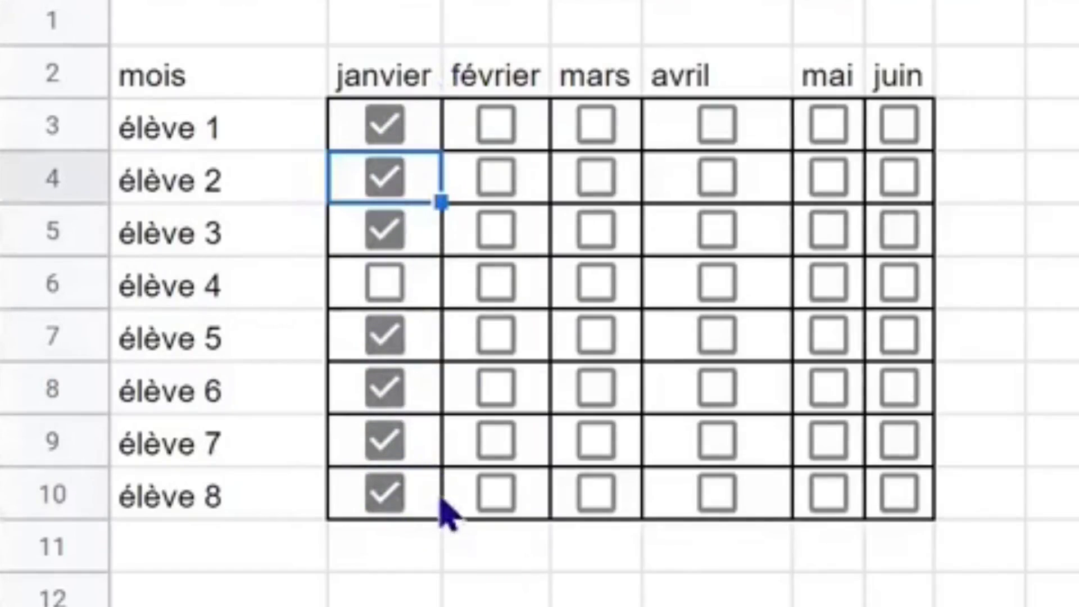
click(403, 547)
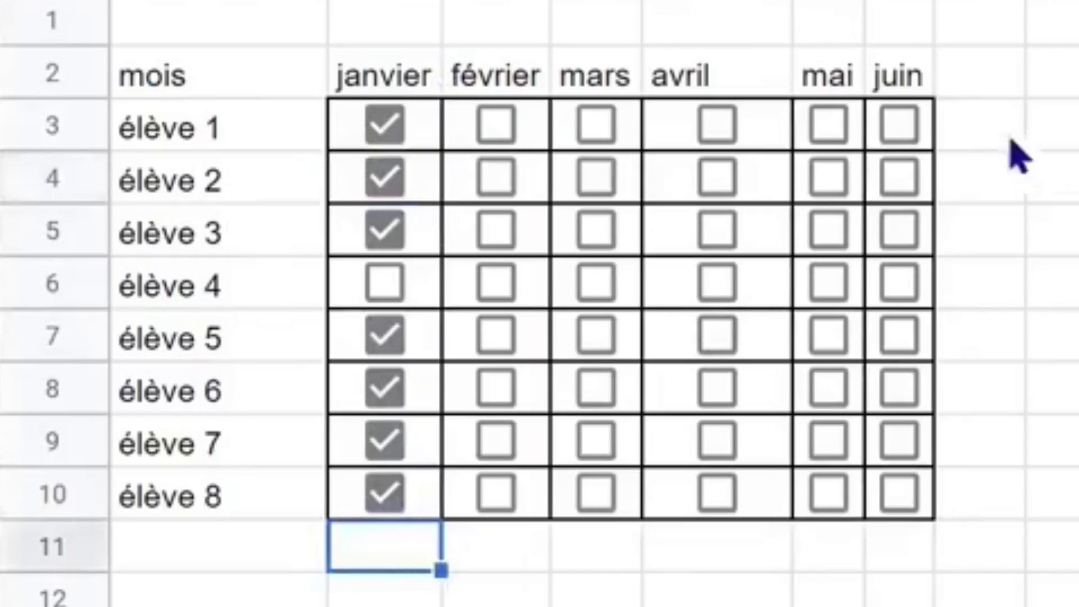
click(79, 20)
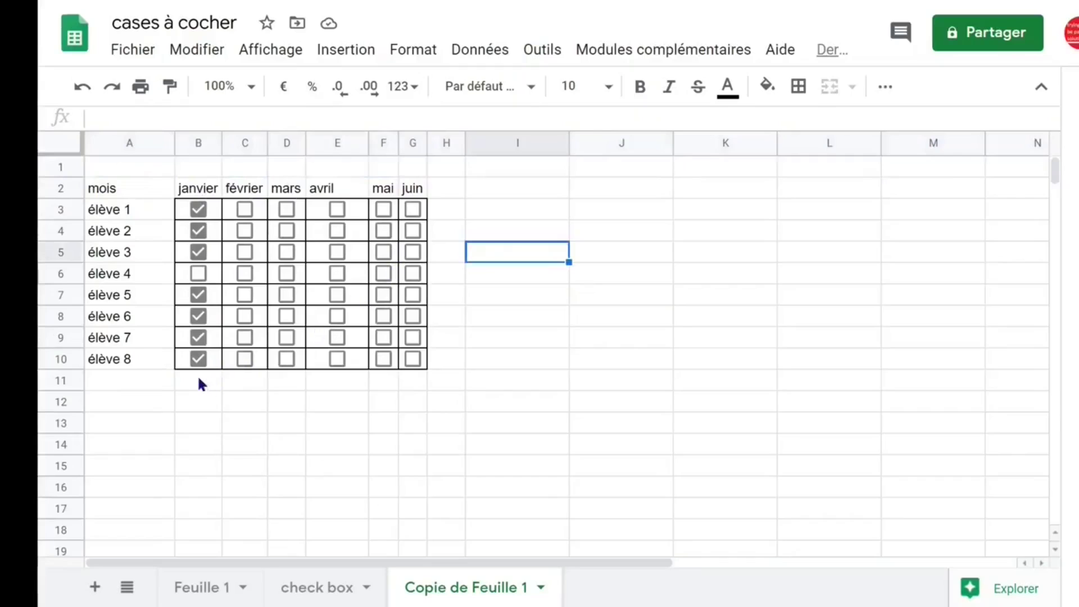
click(198, 380)
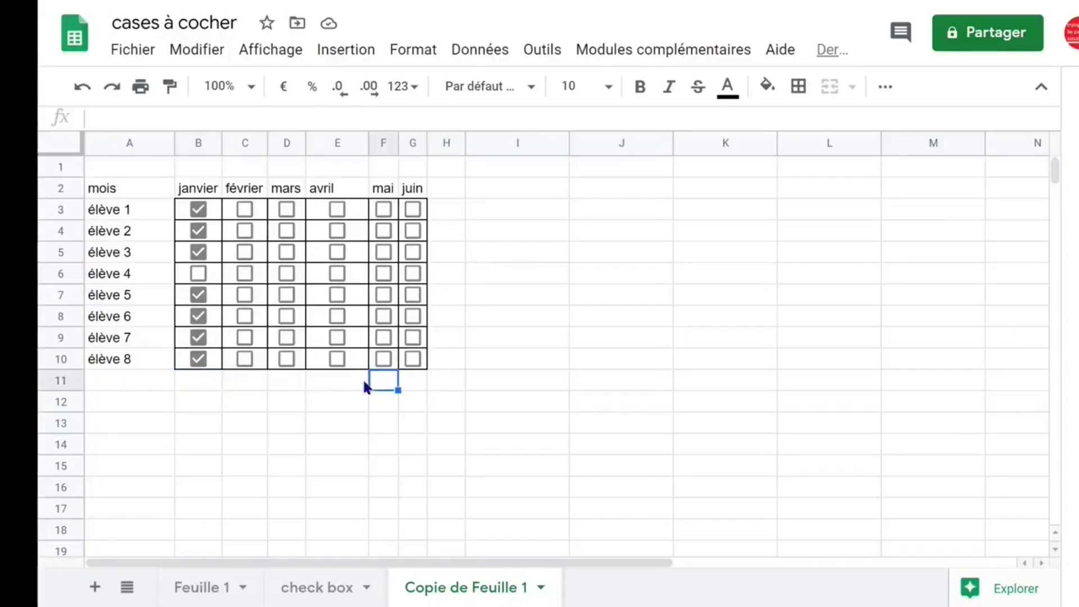
click(215, 382)
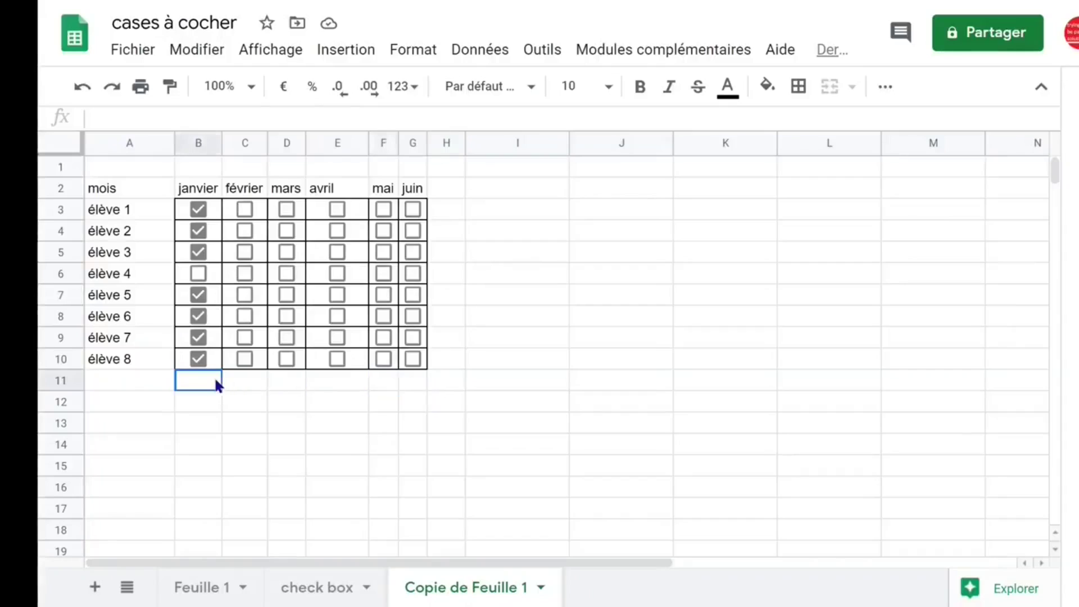
click(460, 213)
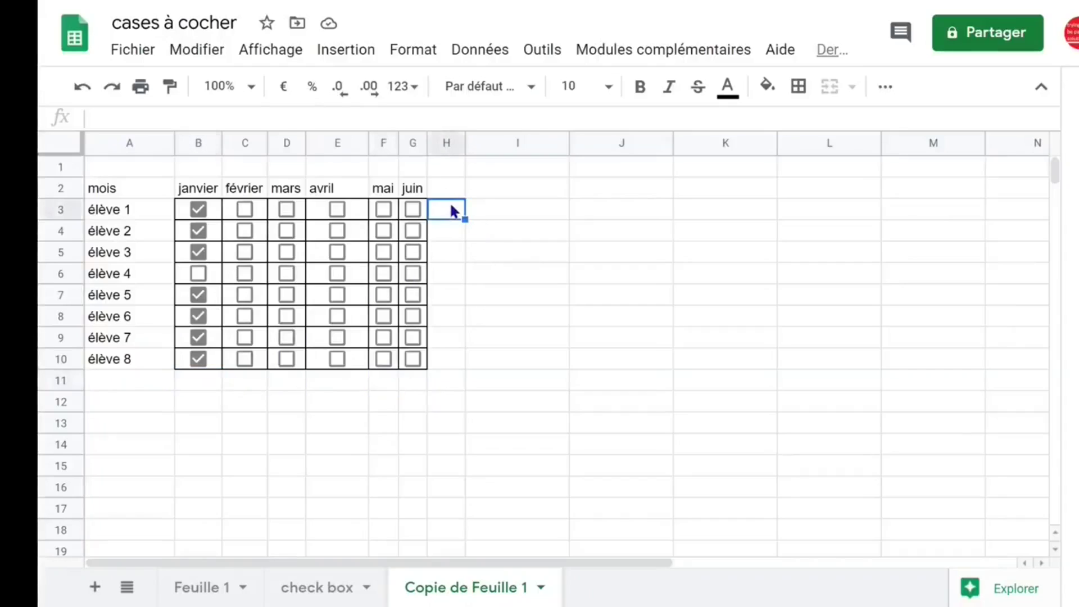
Widen column H and enter the header "total" in H2 beside juin
drag(466, 141, 558, 139)
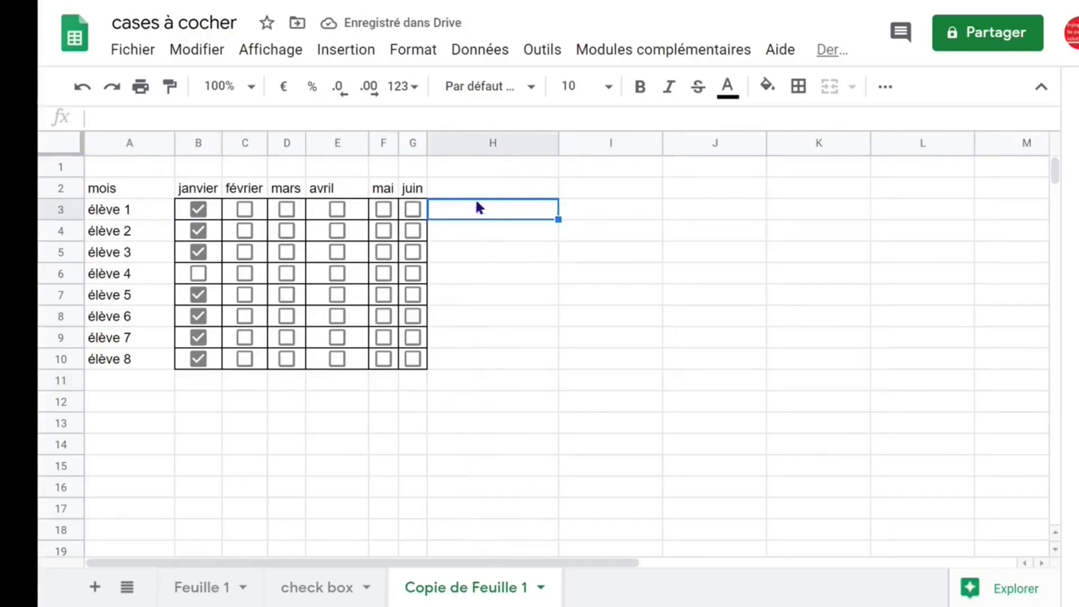
click(487, 180)
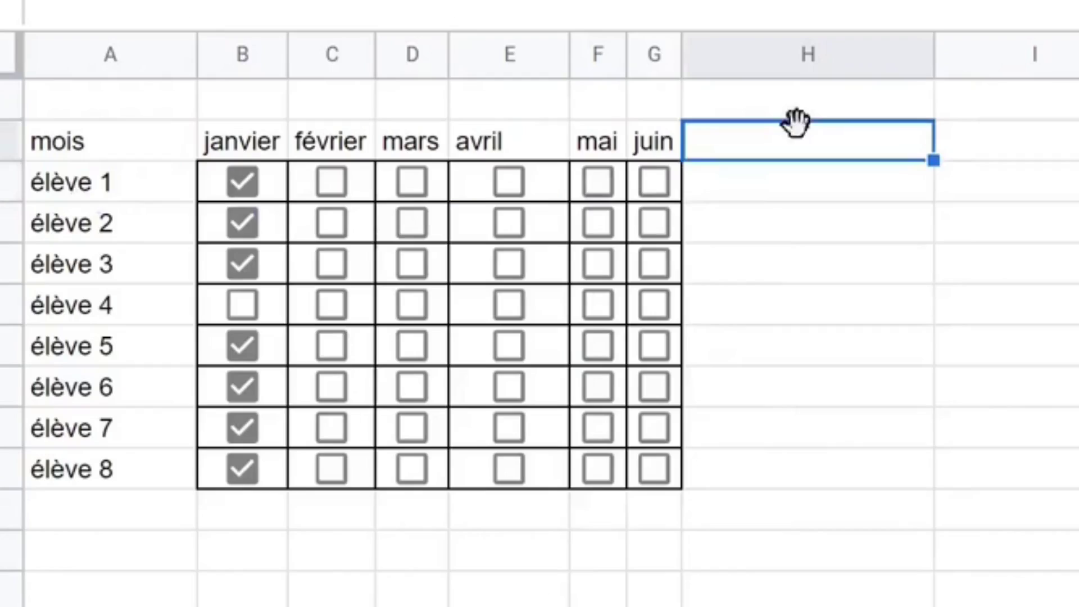
text(total)
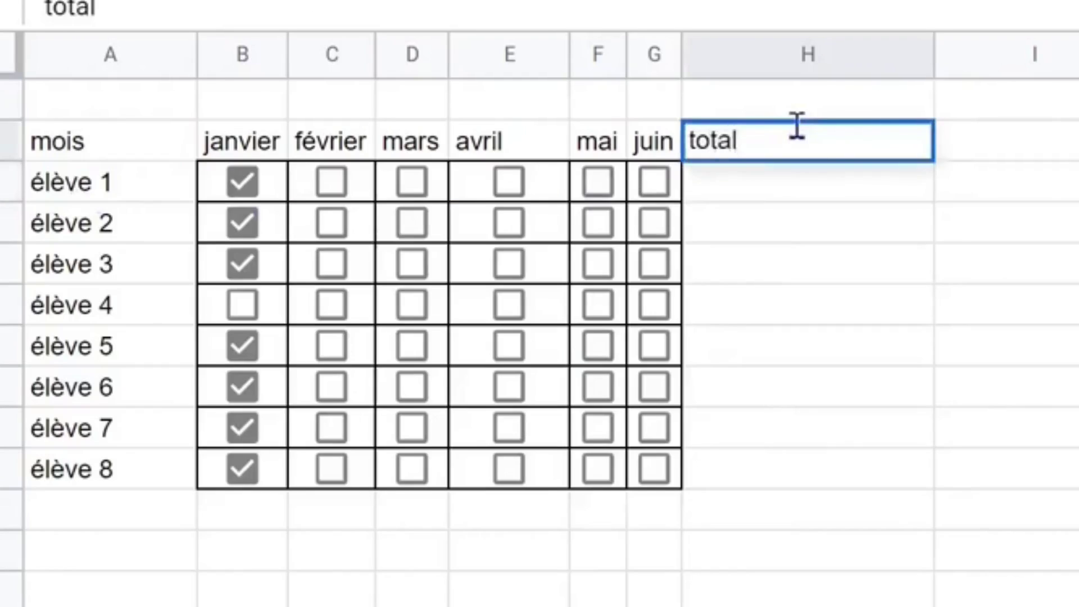
click(936, 256)
Enter the formula =B3 in H3 to reference élève 1's janvier checkbox, and fill it across to I3
click(791, 169)
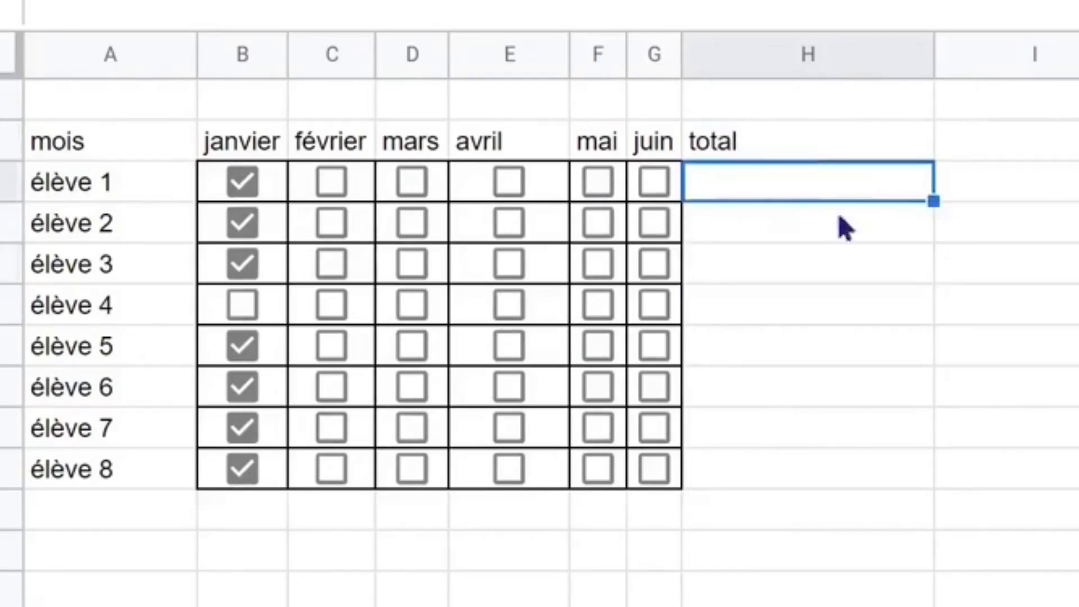
text(=)
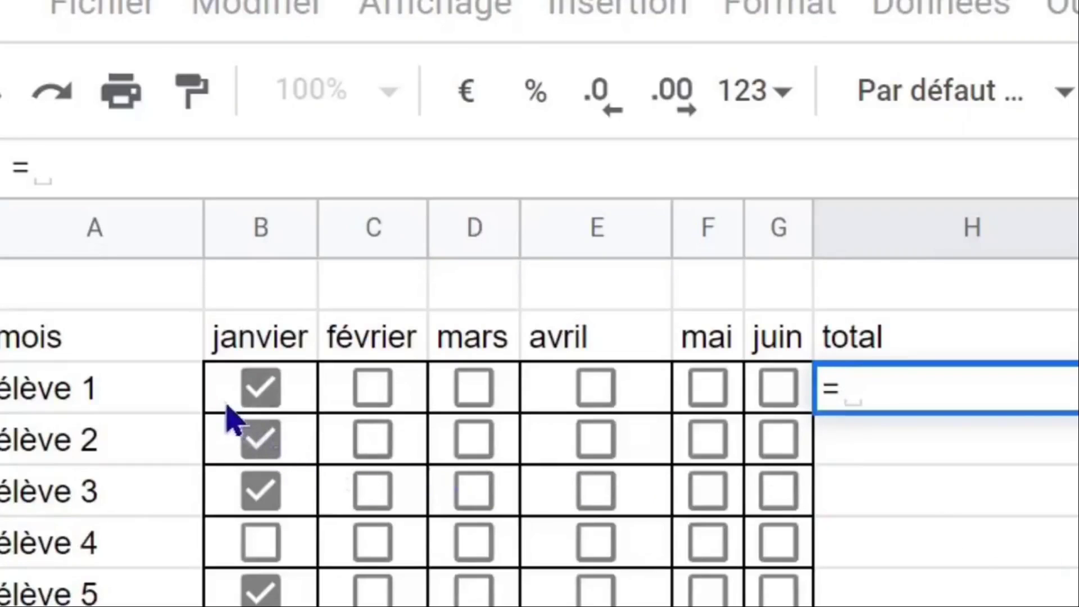
click(282, 551)
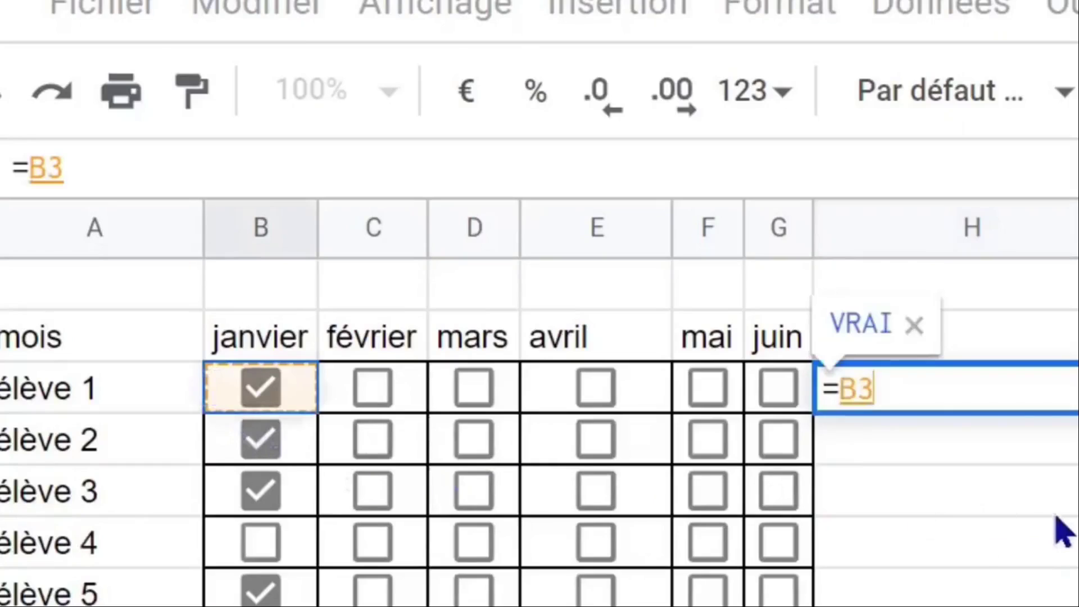
key(Return)
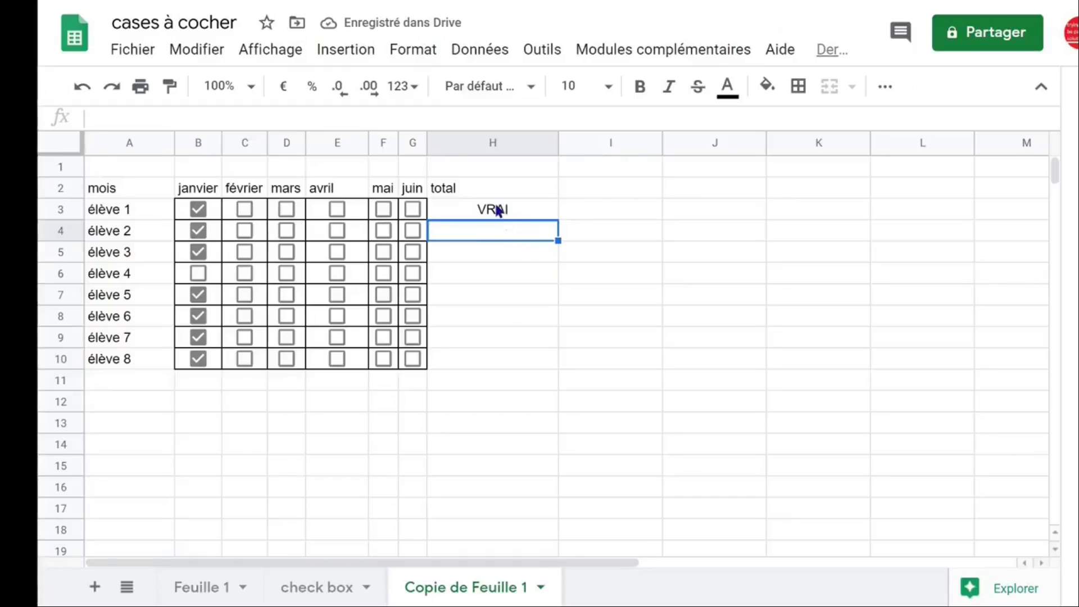
click(975, 391)
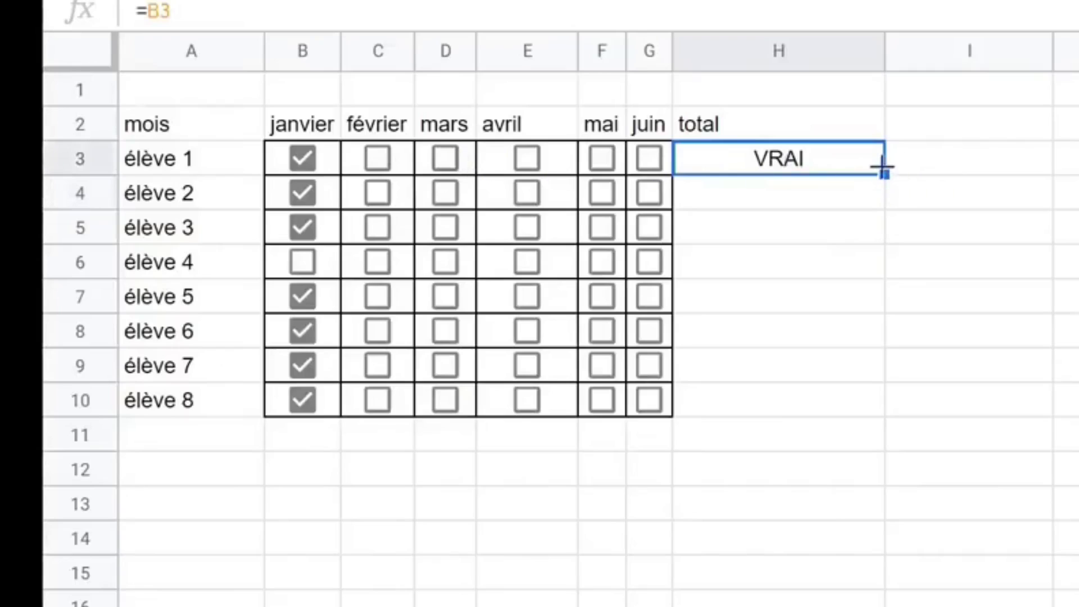
drag(884, 174, 989, 169)
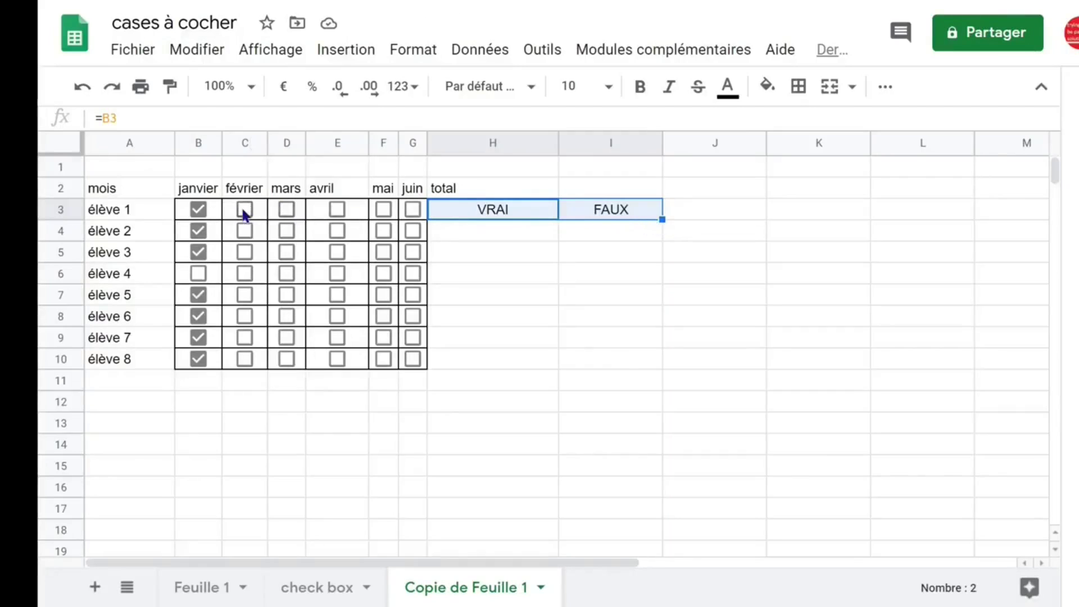
Toggle élève 1's février checkbox on and off to test the linked value in I3
click(245, 211)
click(245, 211)
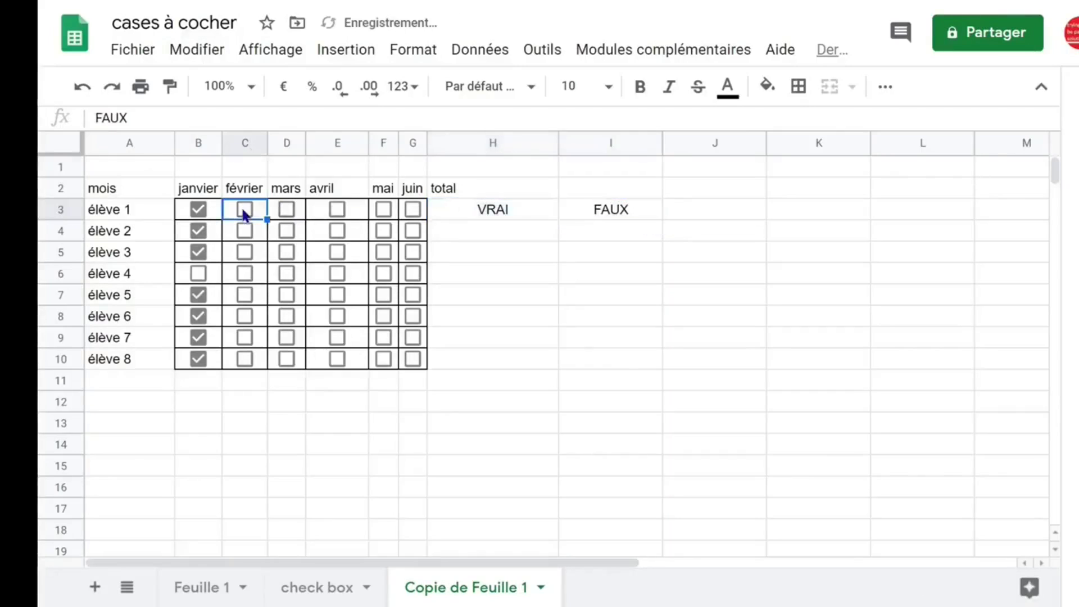
click(245, 211)
click(244, 212)
Clear the test formulas from H3 and I3
drag(528, 212, 624, 213)
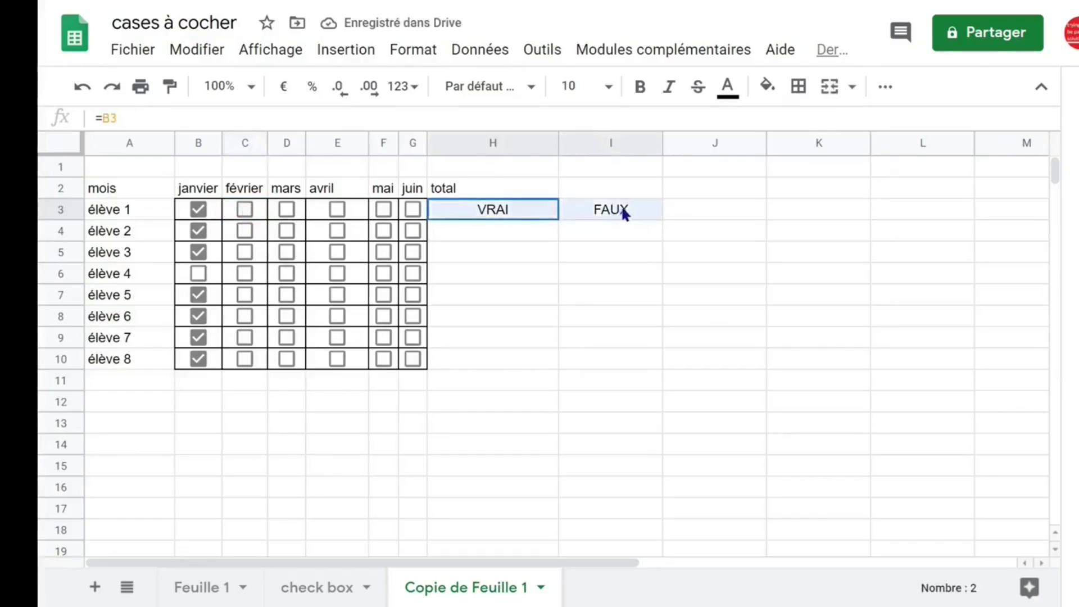
key(Delete)
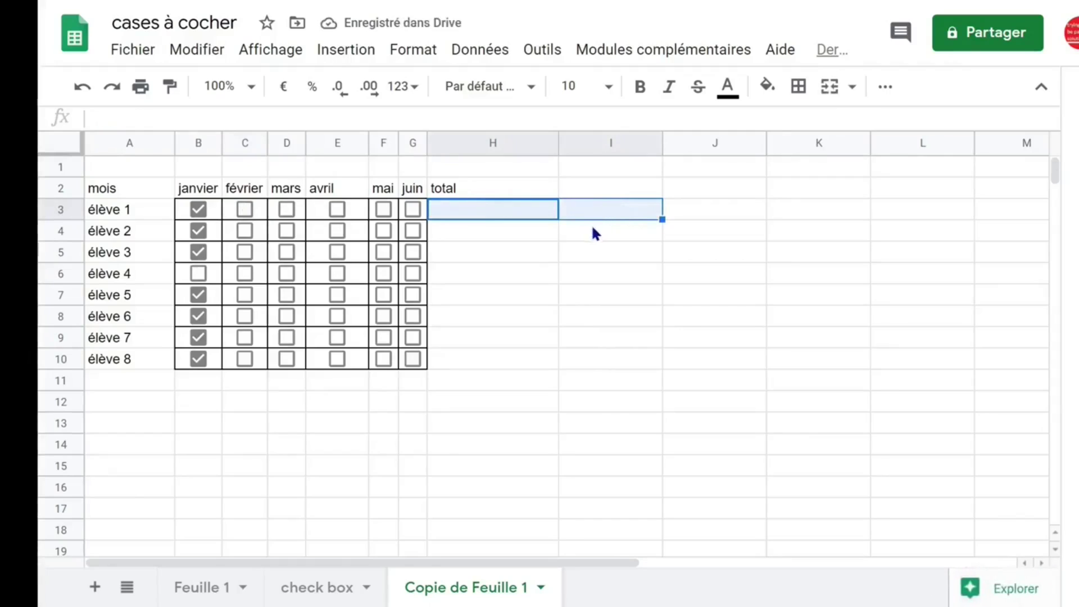
click(606, 186)
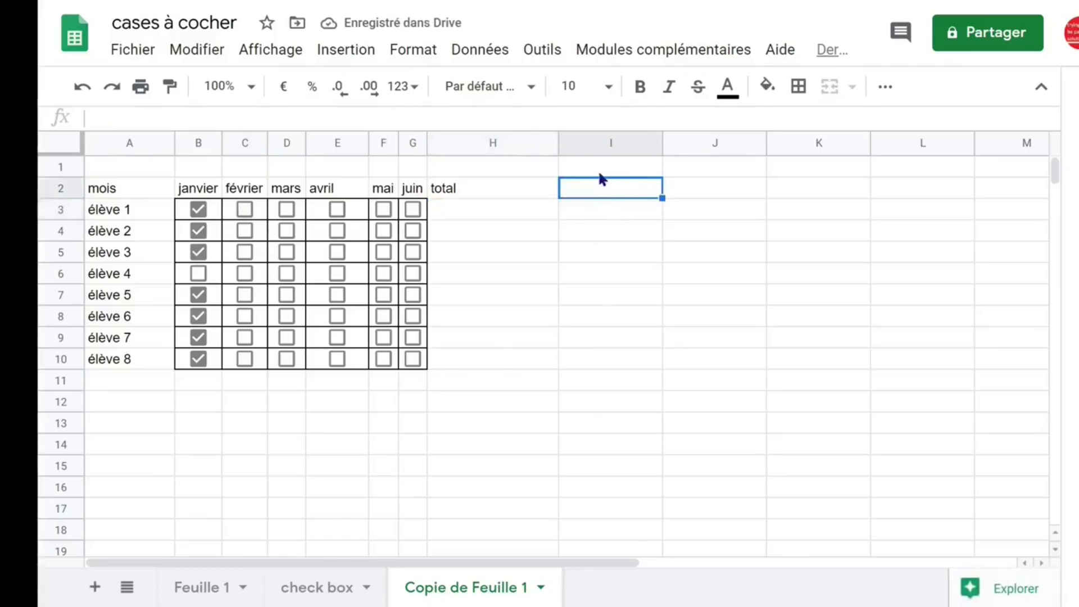
Enter the note "compter le nombre des valeurs vrai avec nb.si" in H1 above the total header
click(518, 168)
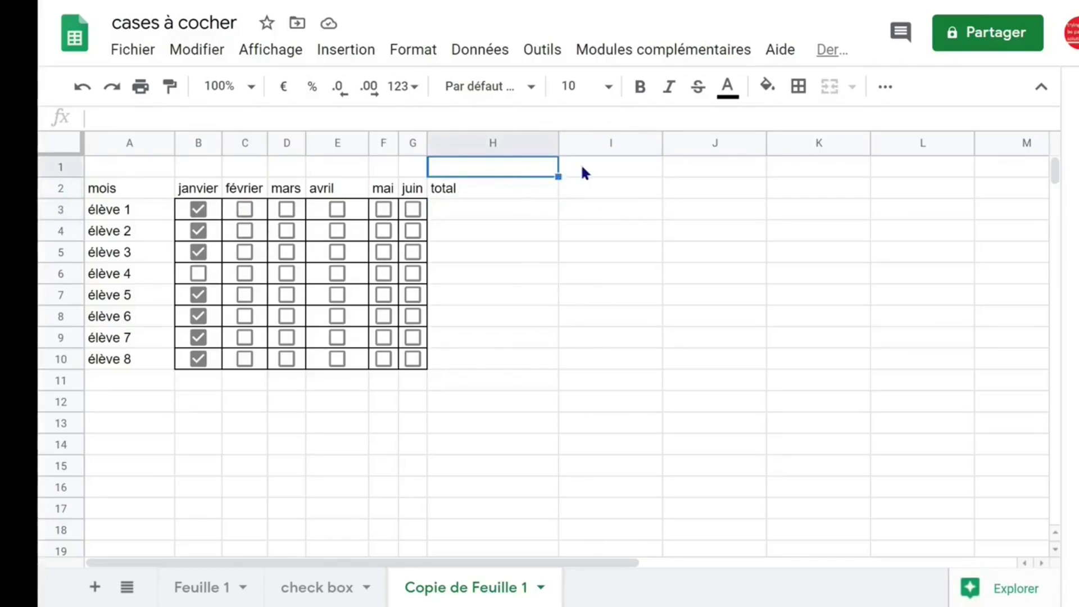
text(compter le)
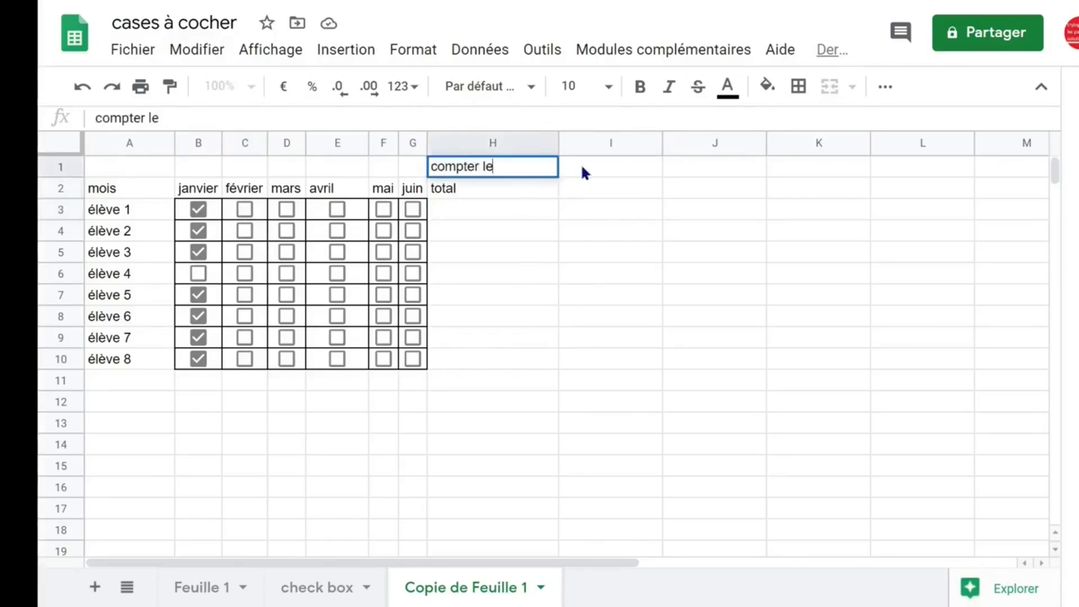
text( nombre )
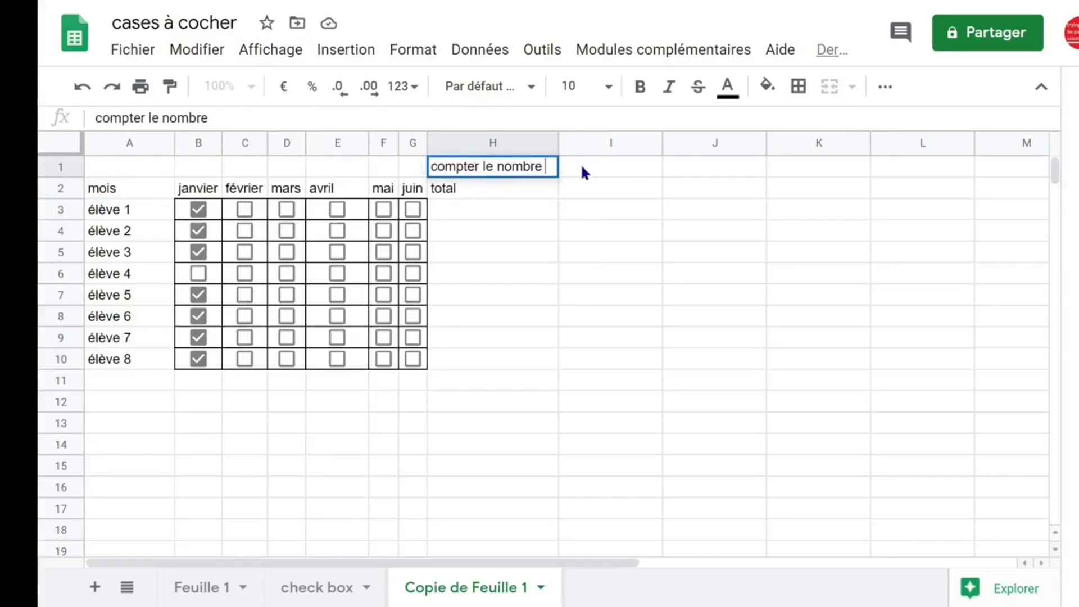
text(des v)
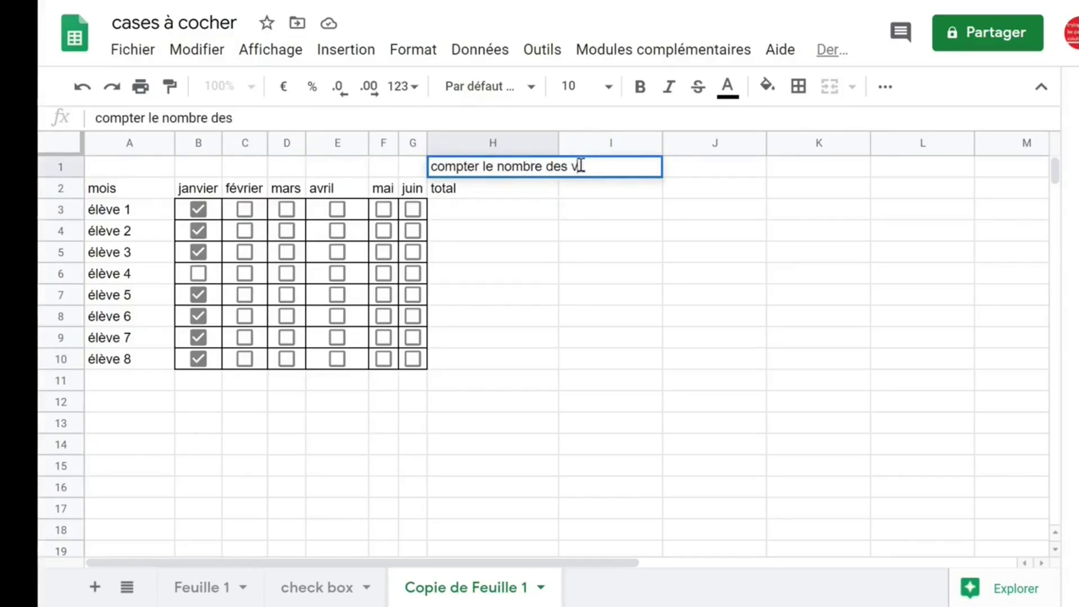
text(aleurs vr)
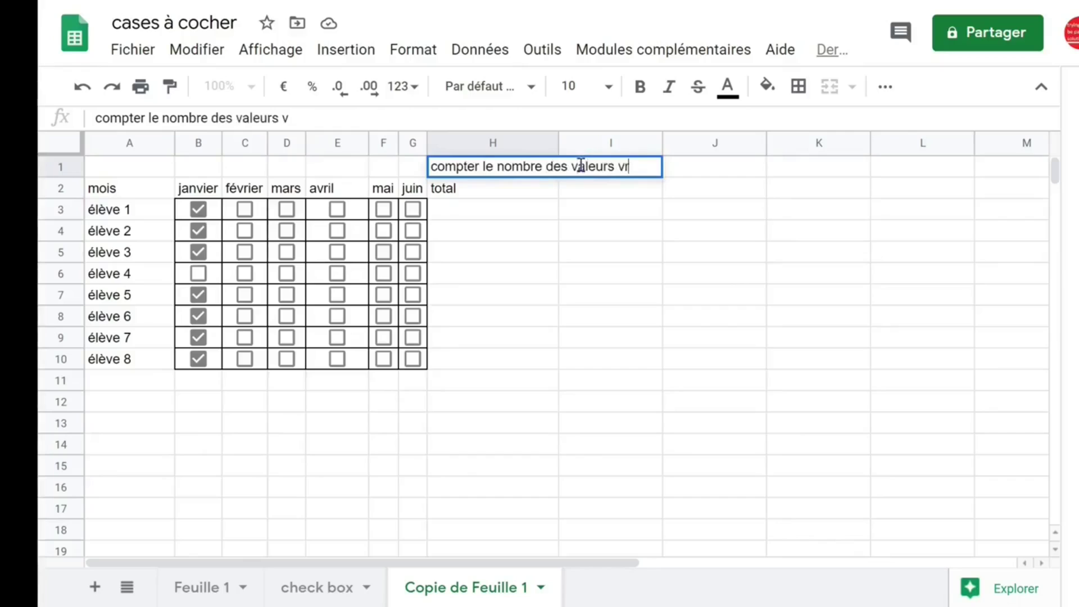
text(ai avec )
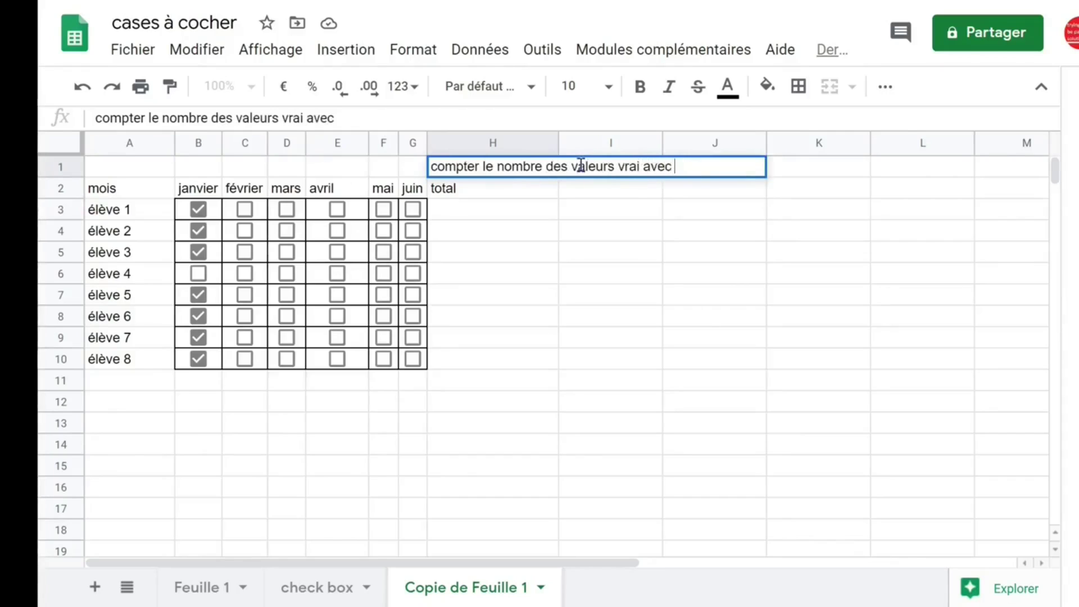
text(nb.si)
Enter the formula =NB.SI(B3:G3;"vrai") in H3 to count élève 1's ticked boxes
click(529, 212)
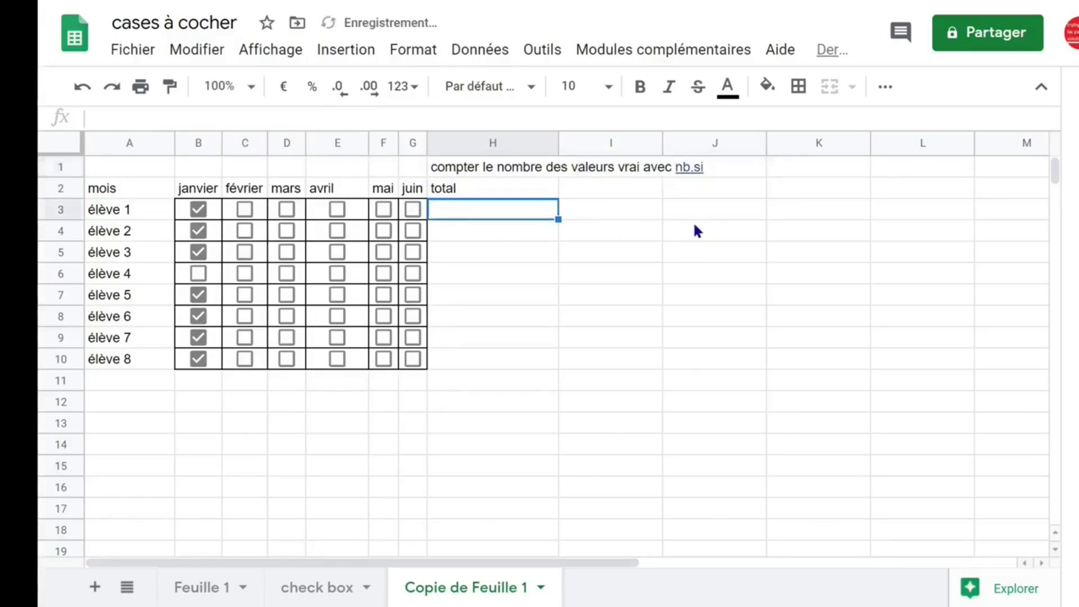
text(=nb)
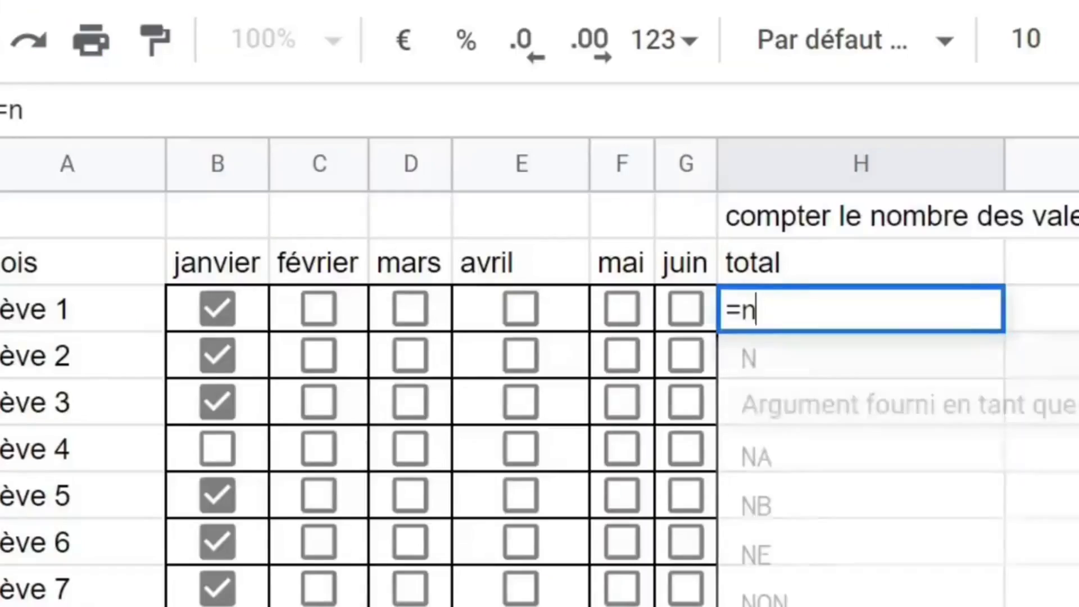
text(.si)
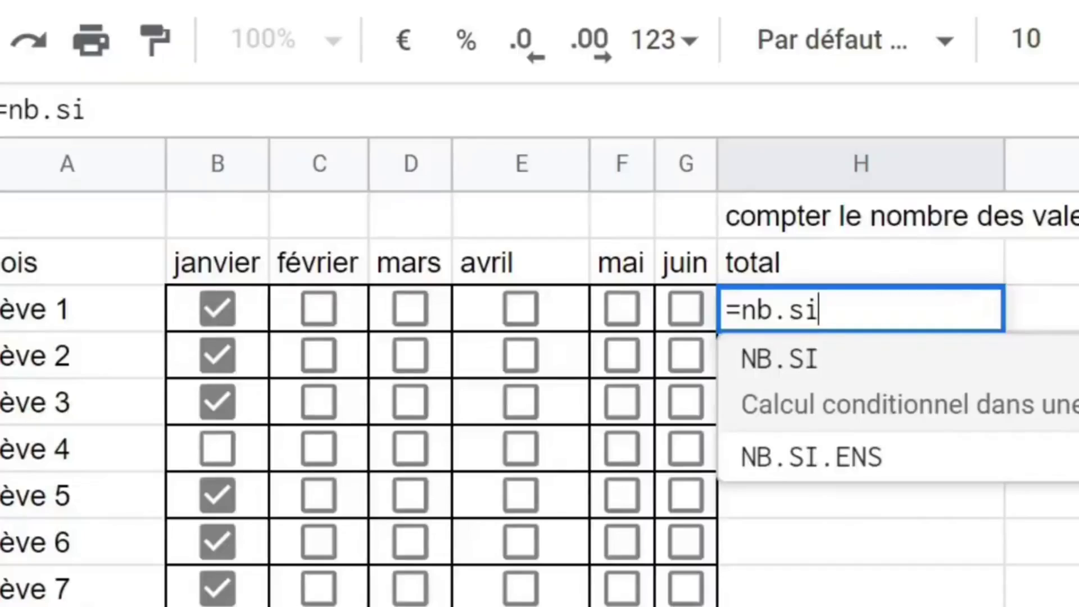
click(846, 372)
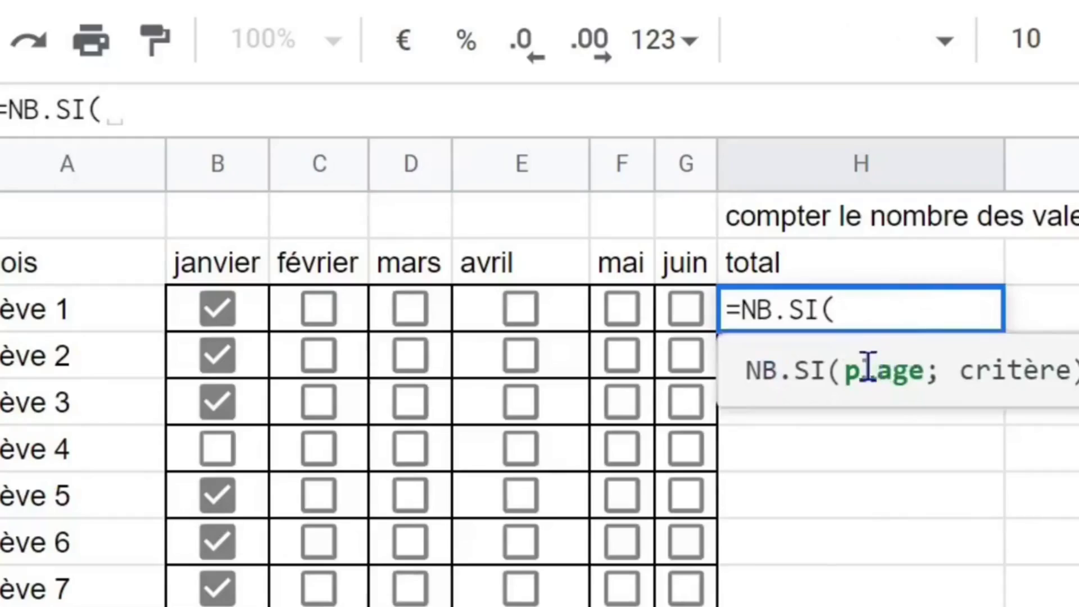
click(197, 309)
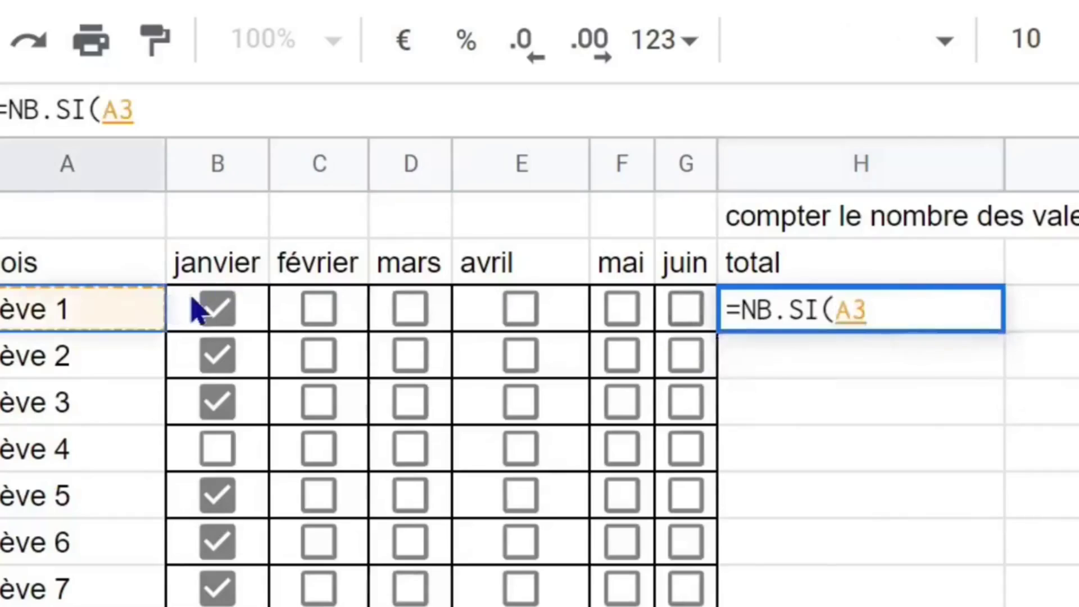
drag(198, 309, 679, 320)
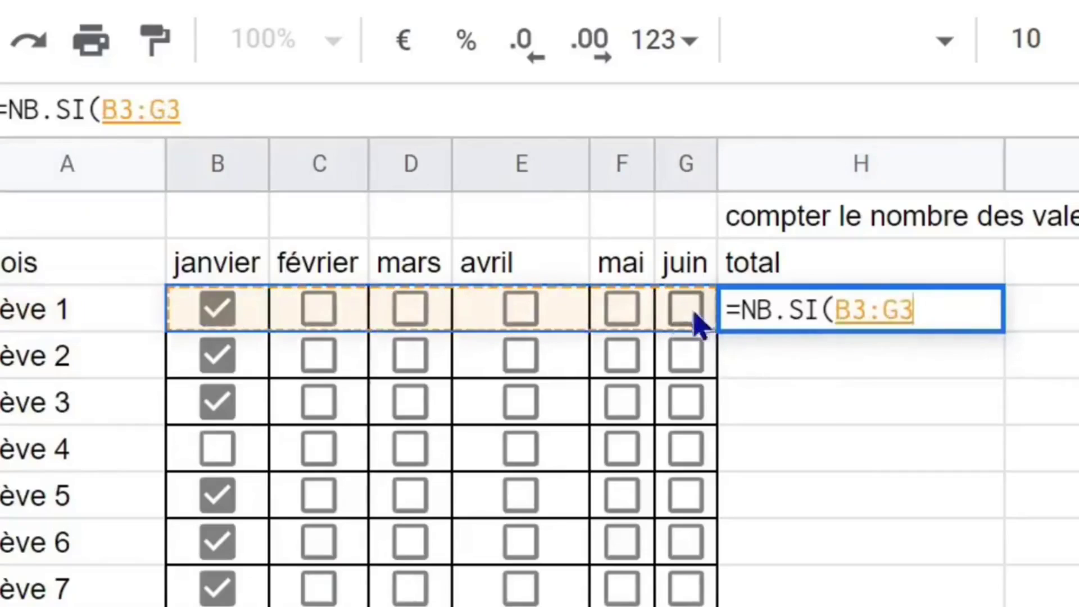
click(193, 104)
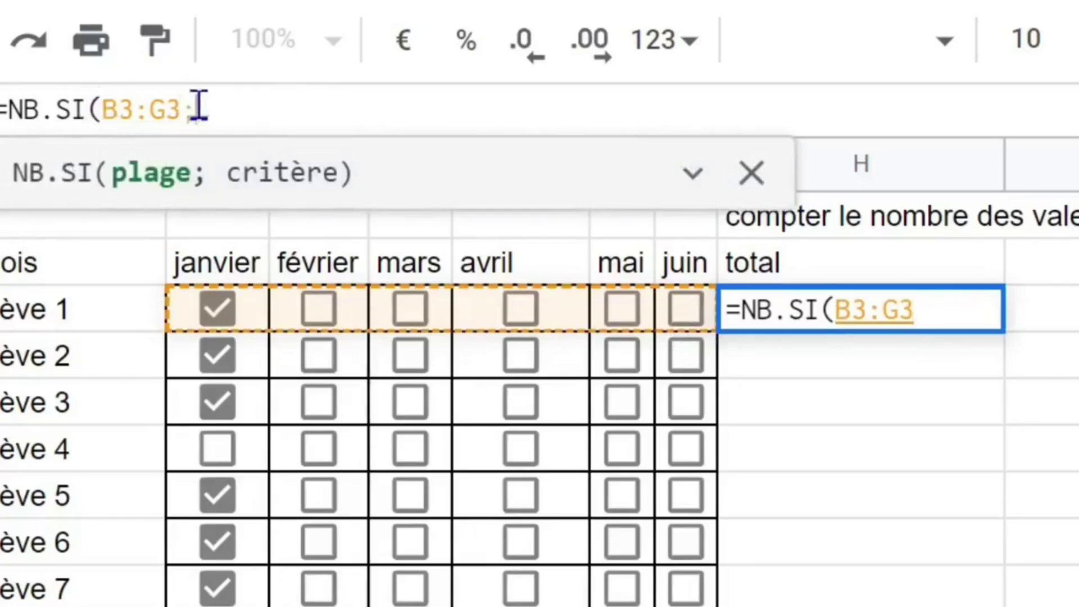
text(;)
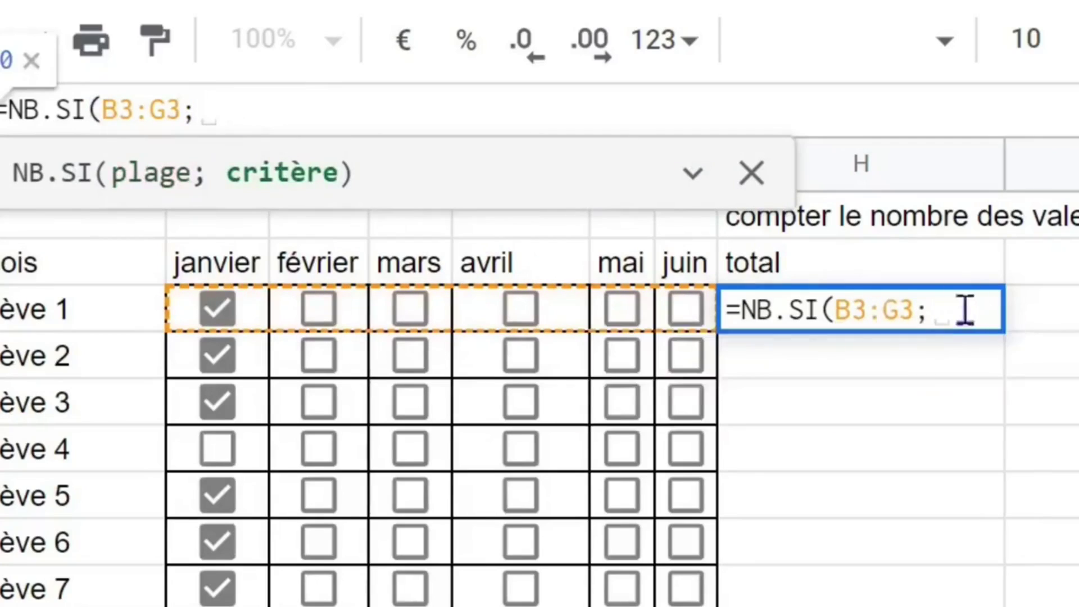
text(")
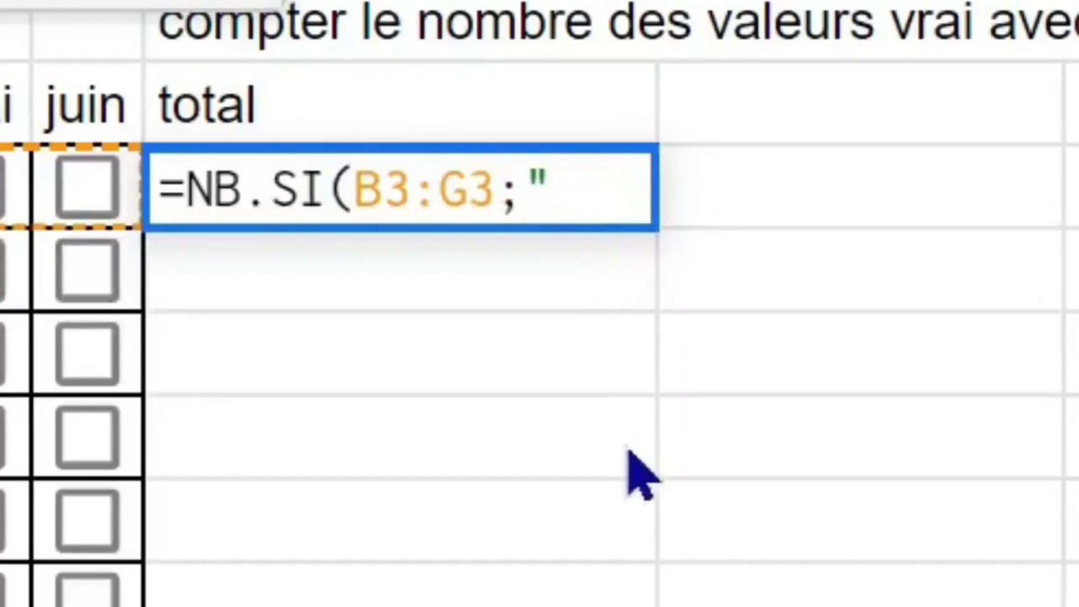
text(vrai)
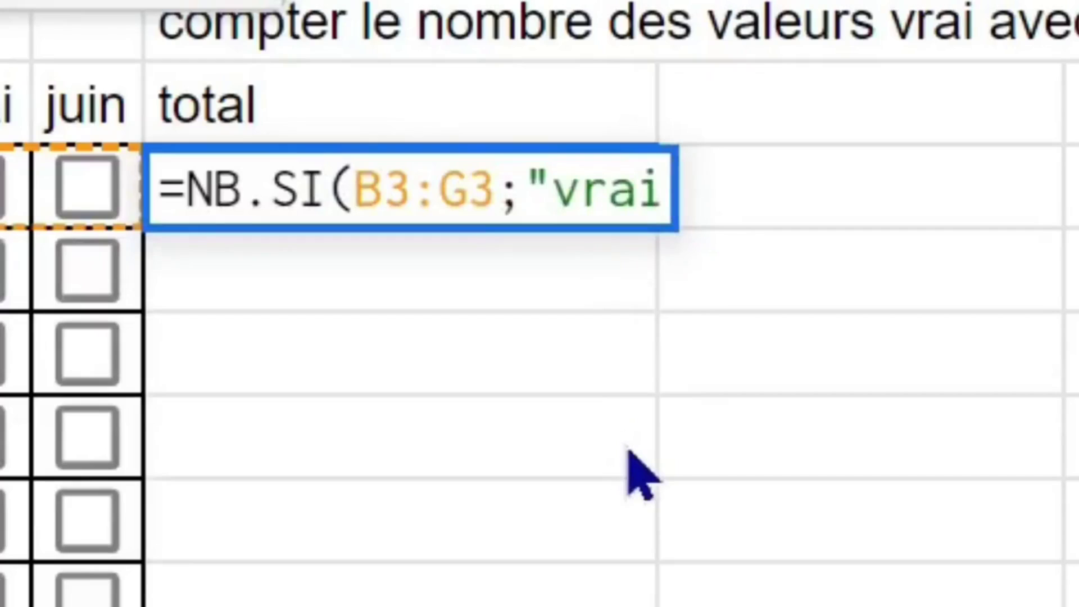
text(")
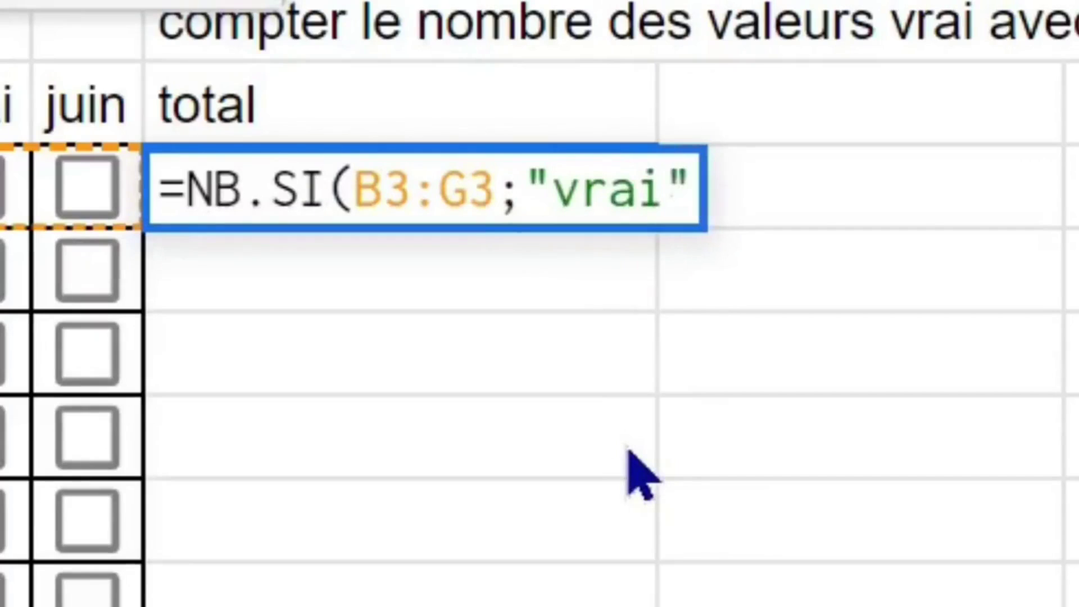
text())
key(Return)
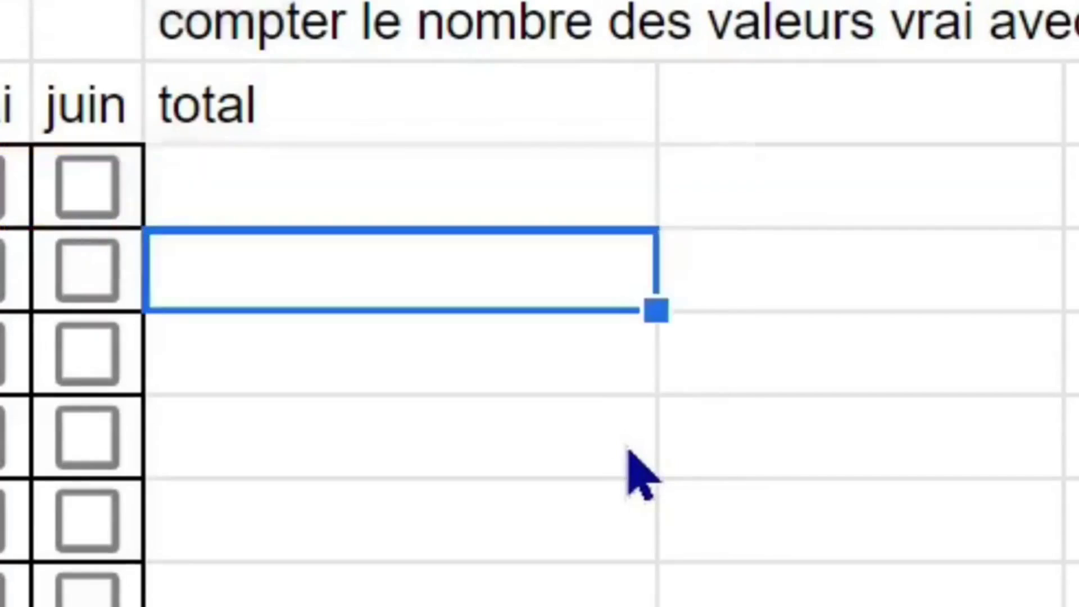
click(534, 198)
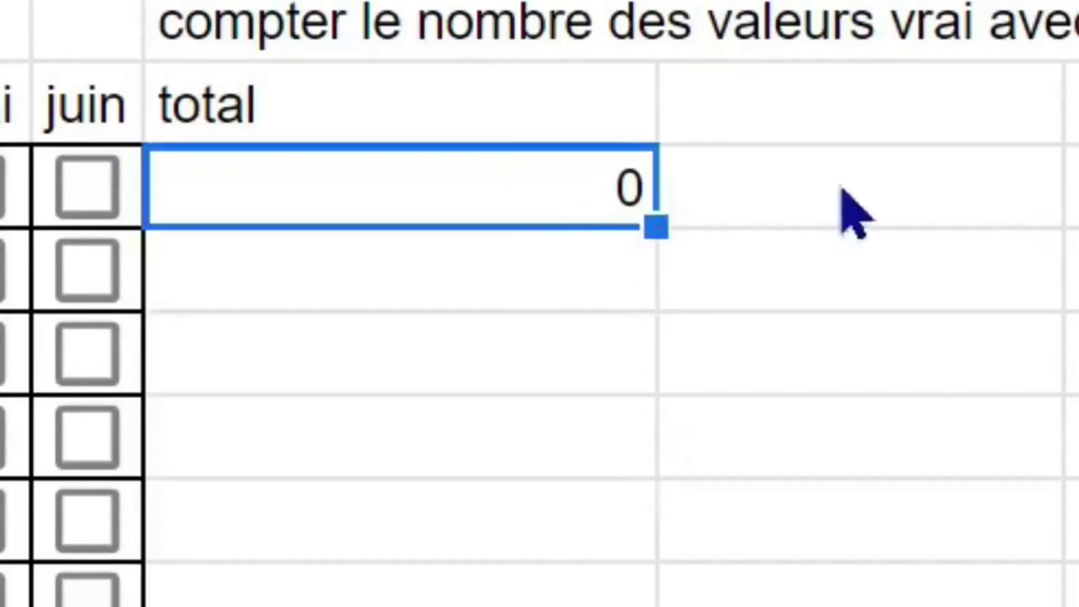
Enter the test formula =C3 in I3 to read the value of élève 1's février checkbox
click(846, 209)
text(=C3)
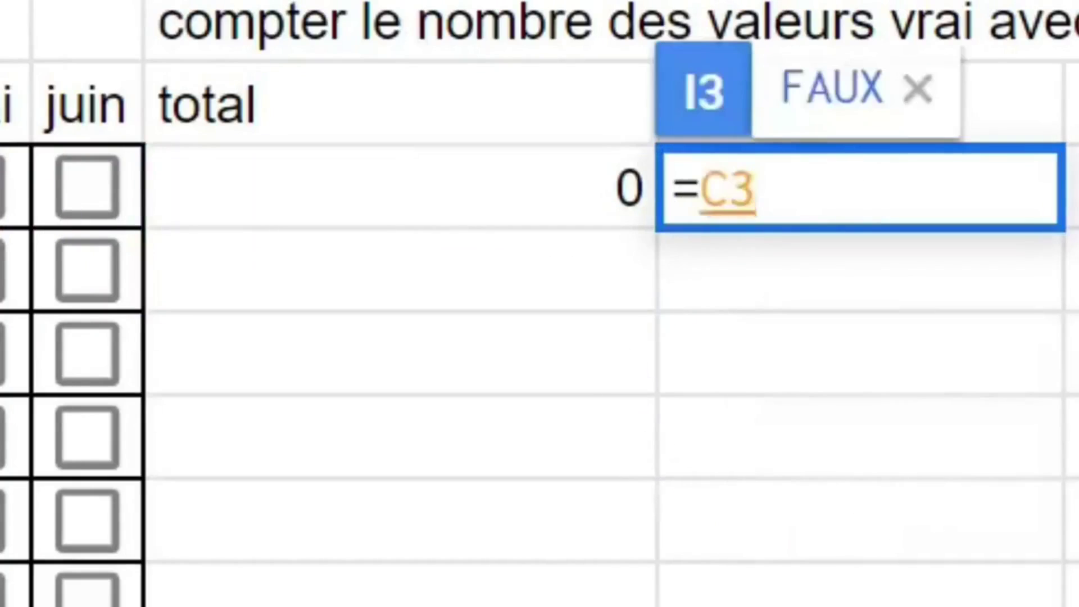
key(Return)
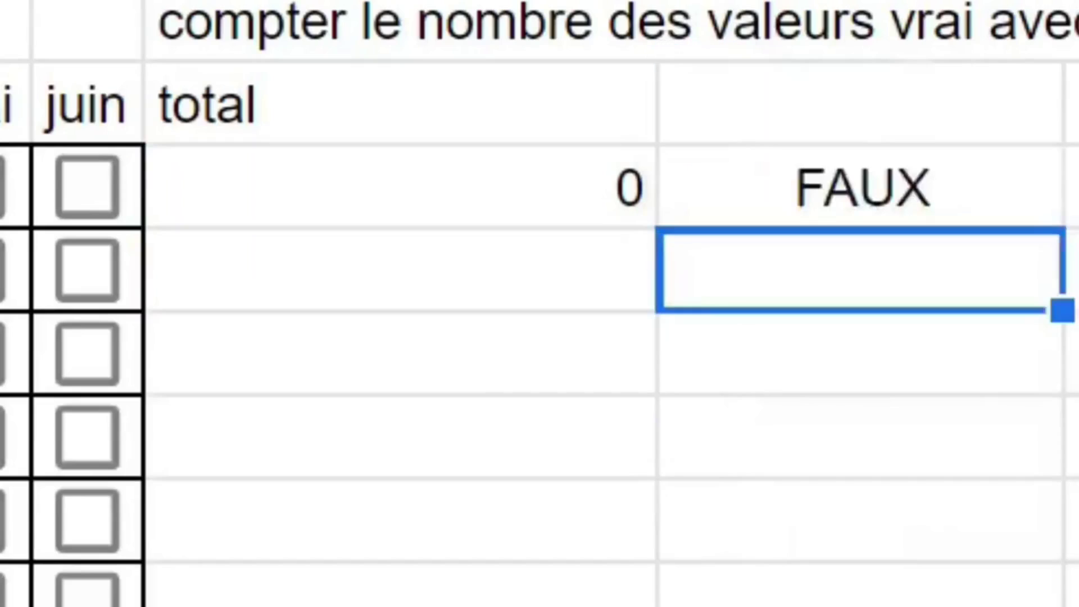
click(783, 205)
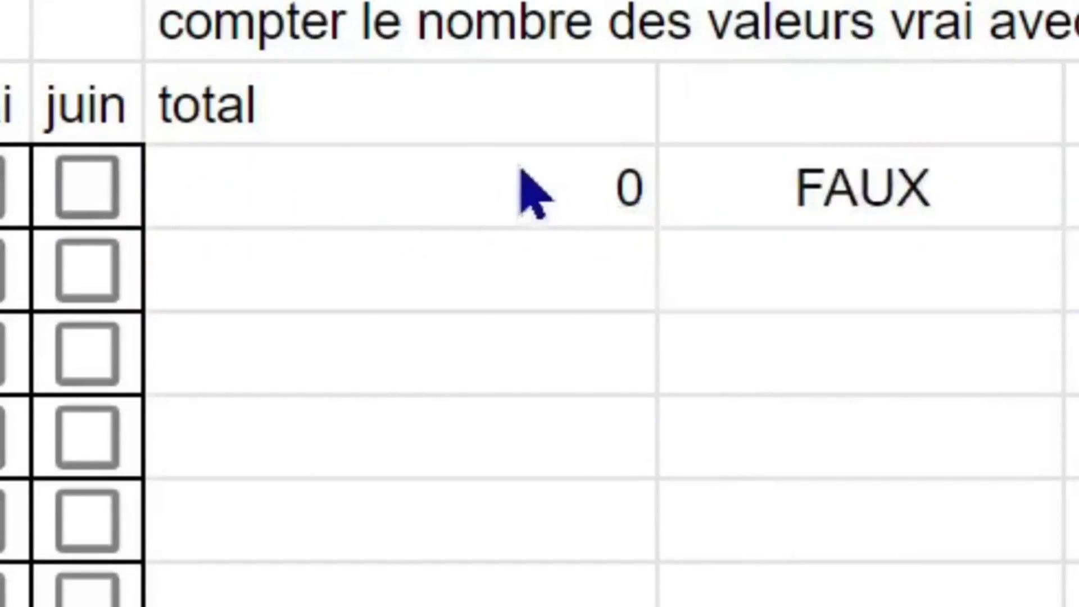
Change the NB.SI criterion in H3 to "true" and clear the test formula from I3
click(513, 192)
double_click(508, 163)
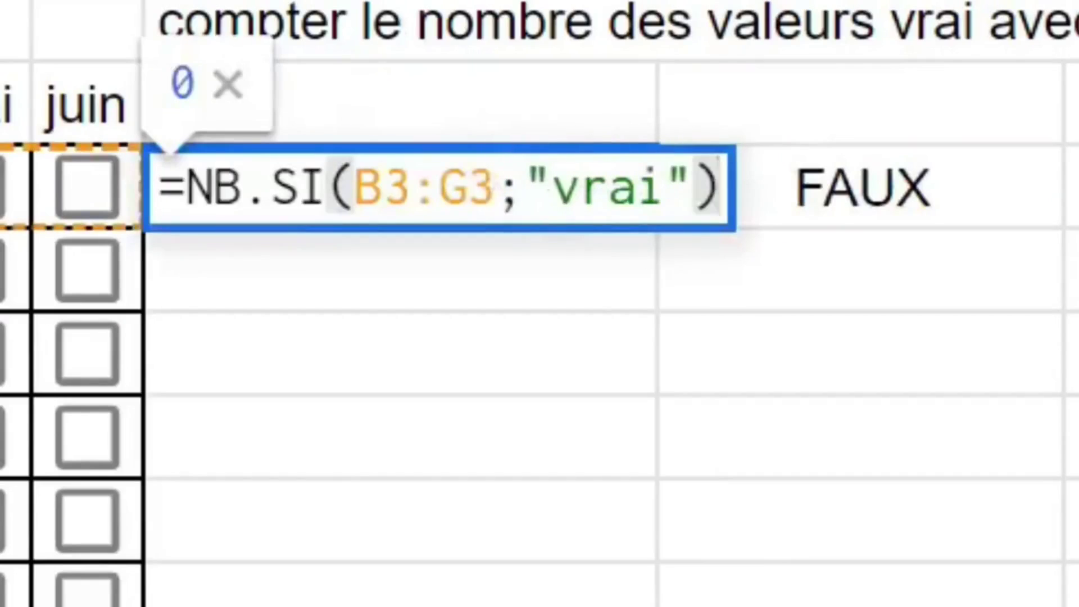
click(33, 1)
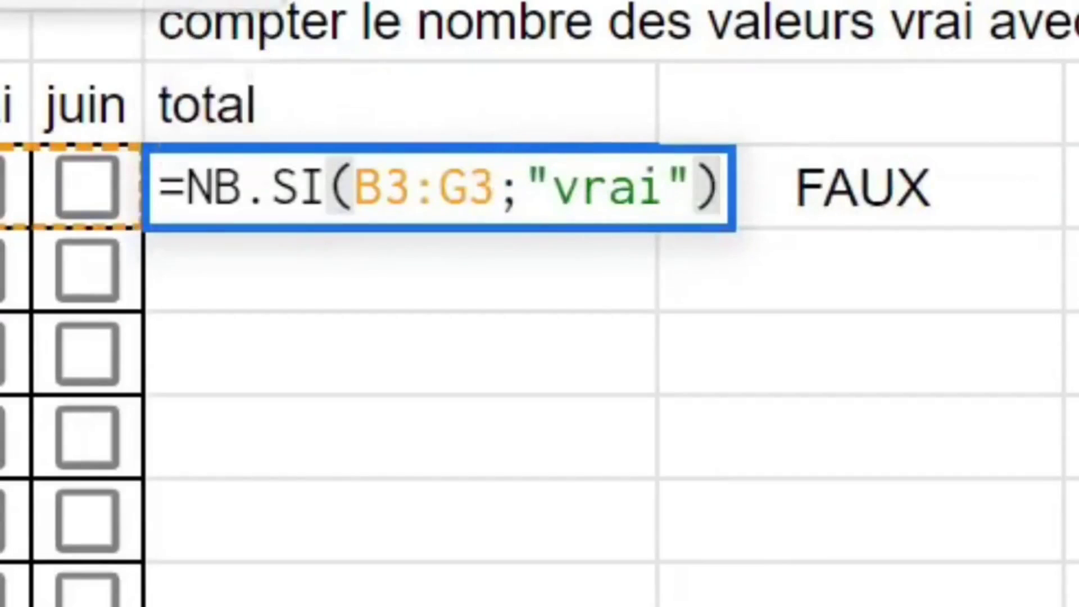
text(true)
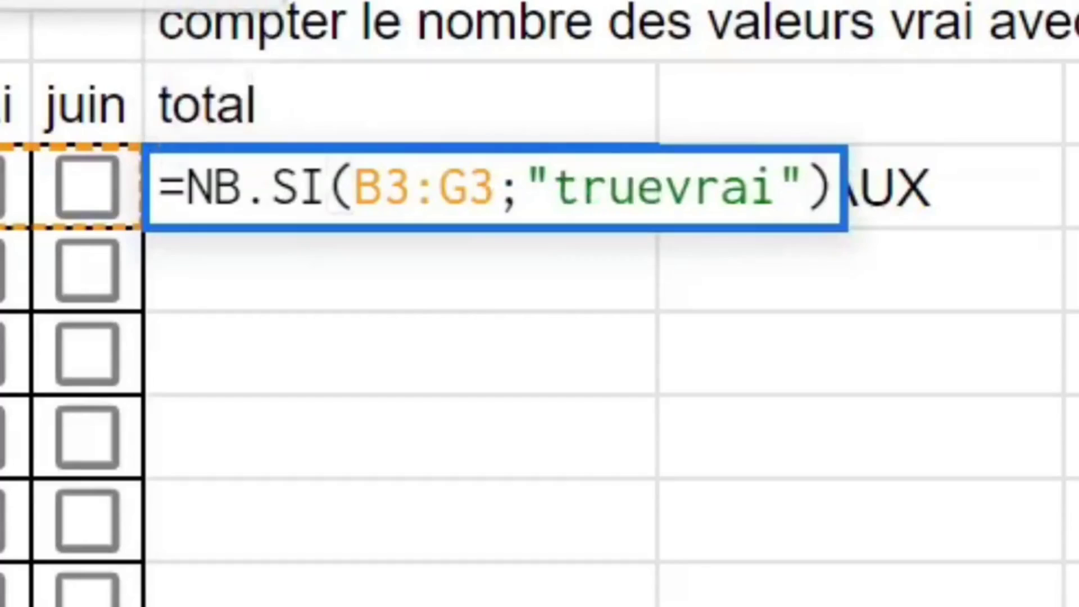
key(Delete)
key(Delete)
key(Delete)
key(Delete)
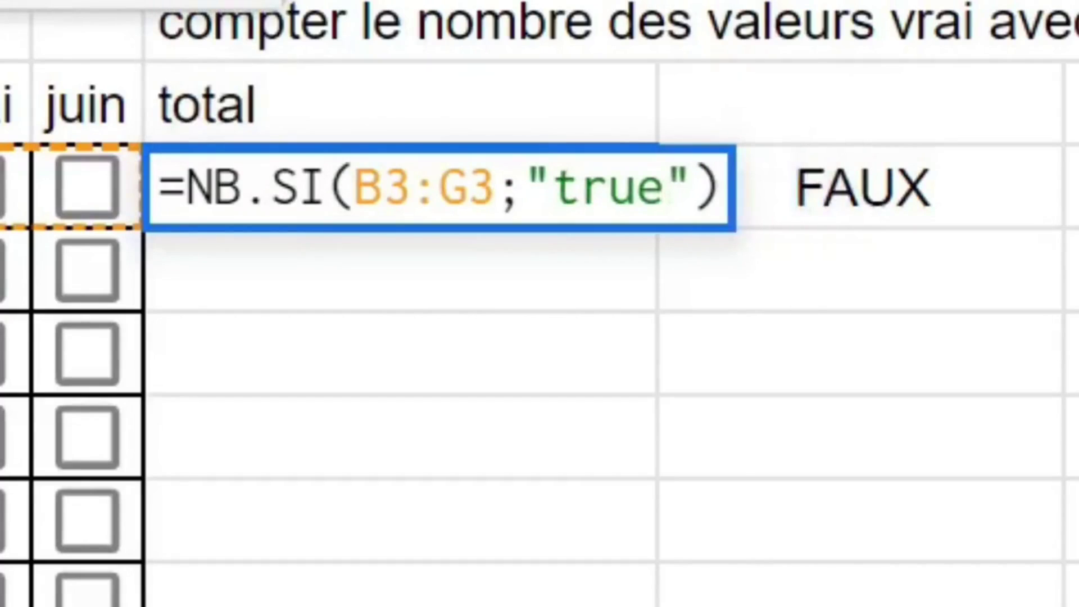
key(Return)
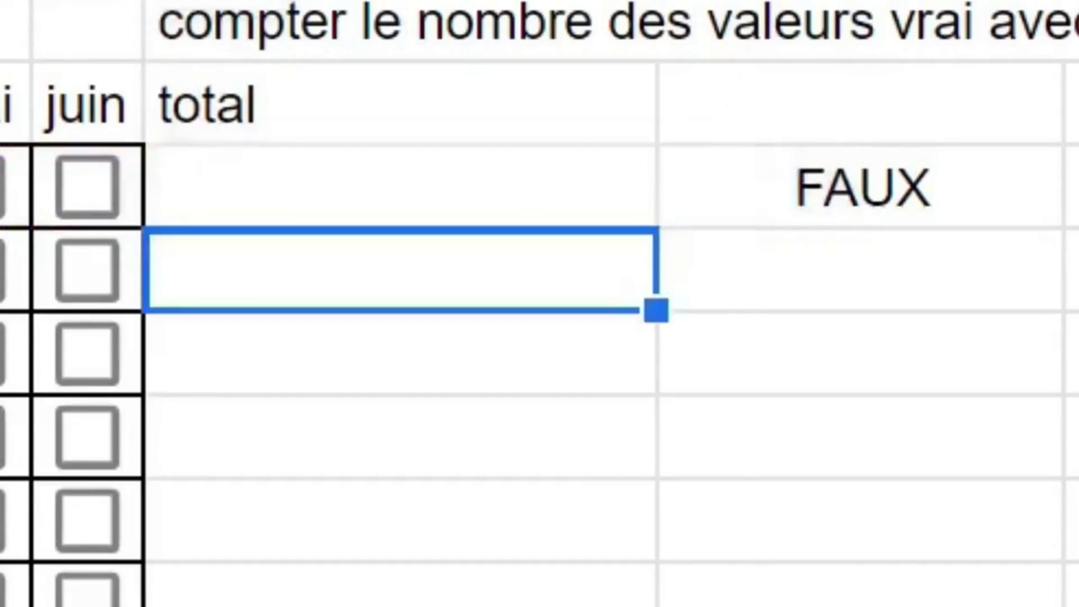
click(955, 194)
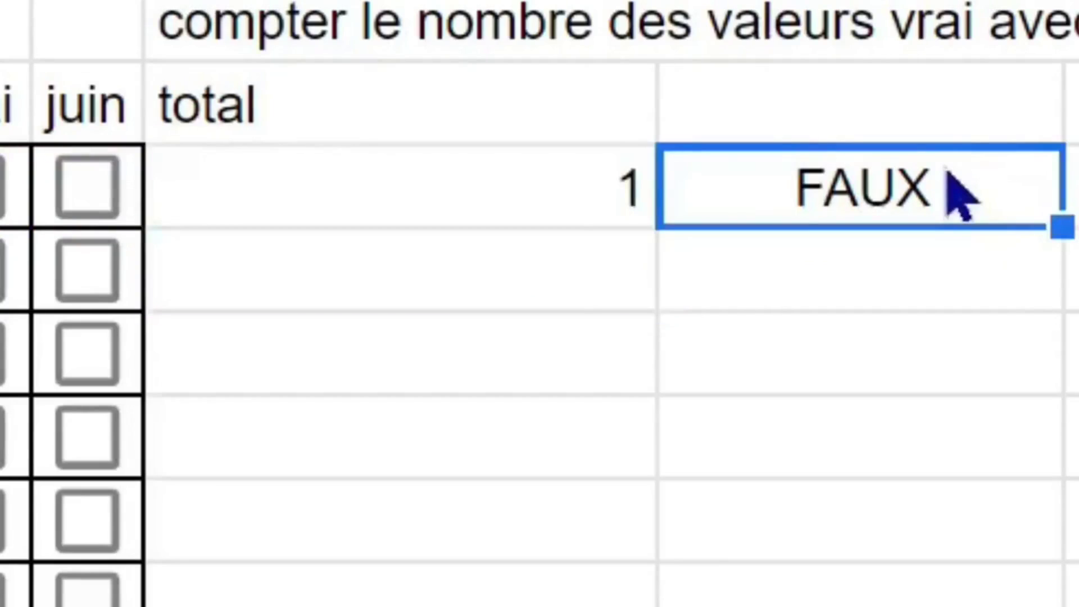
key(Delete)
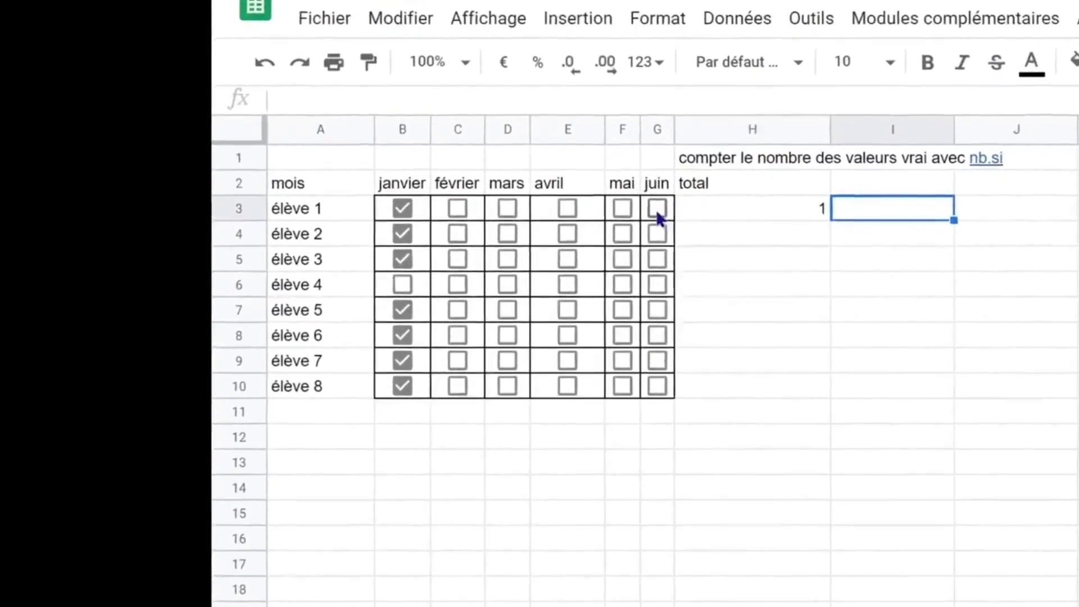
Tick élève 1's juin, mai, avril, mars and février checkboxes to test the total in H3
click(87, 186)
click(630, 201)
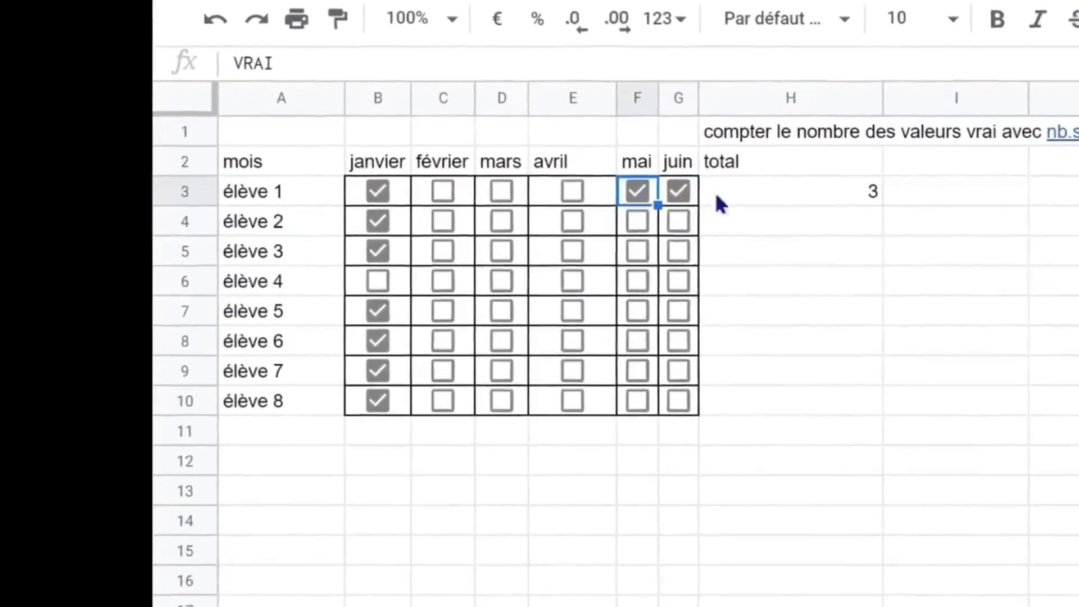
click(569, 200)
click(497, 161)
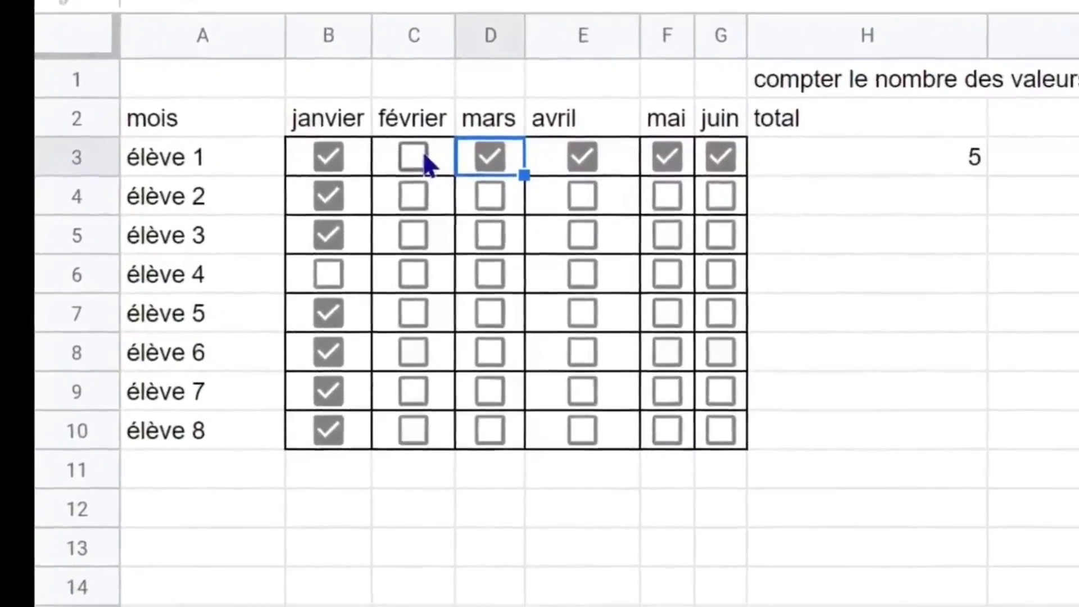
click(423, 166)
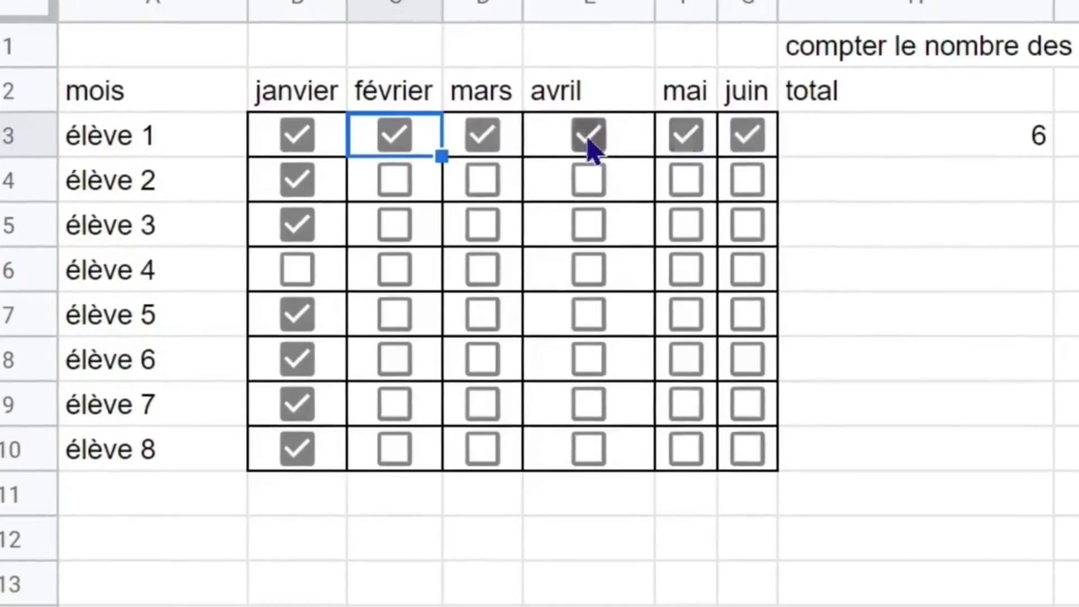
Untick élève 1's avril, mars and février checkboxes
click(587, 139)
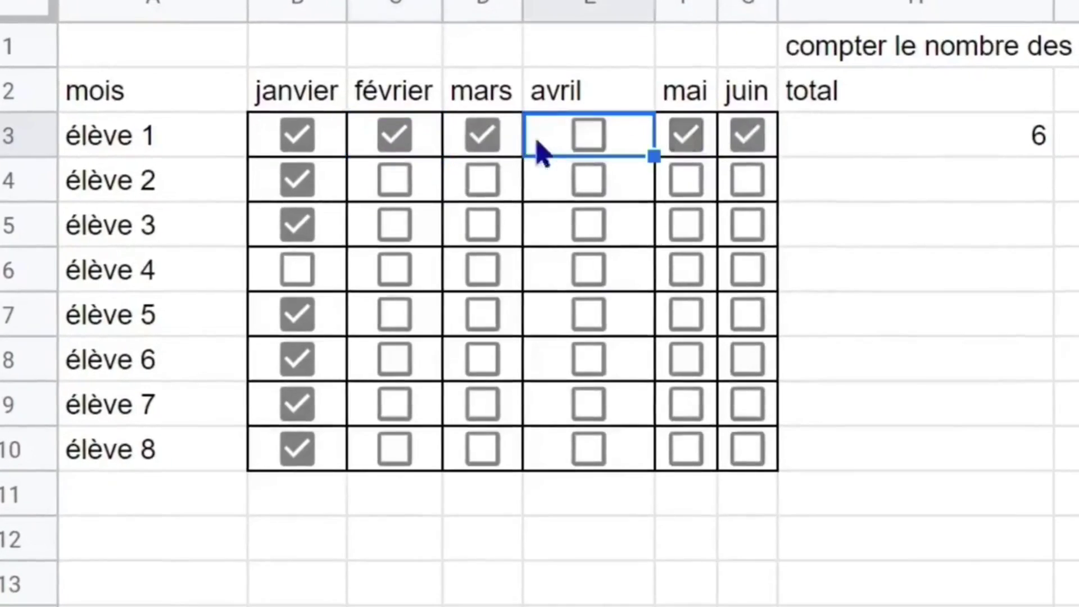
click(482, 137)
click(408, 142)
Check the NB.SI formula in H3 and fill it down the total column through H11
click(977, 145)
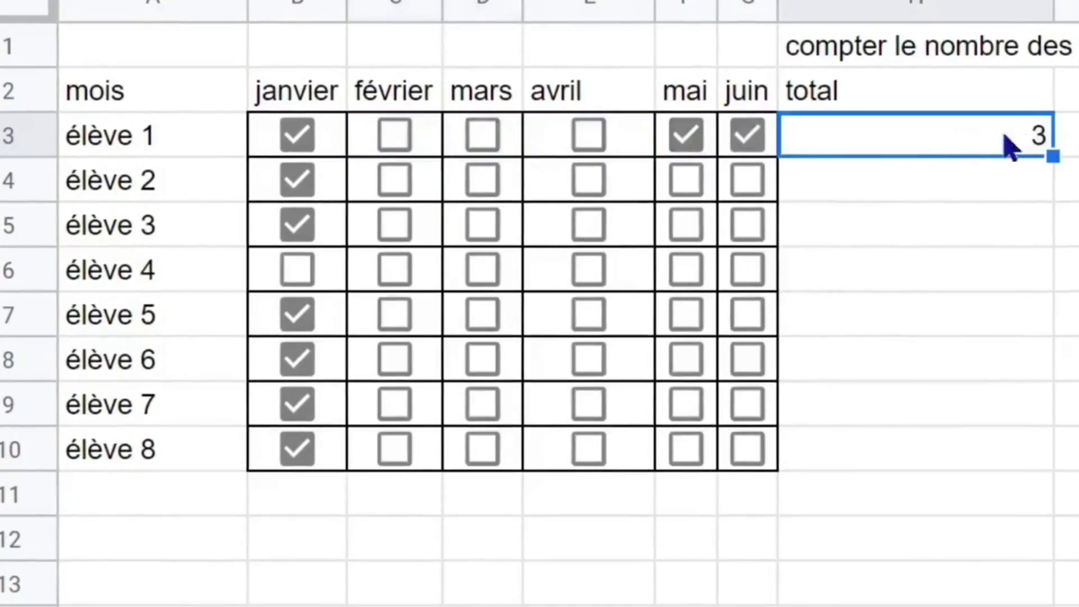
double_click(972, 136)
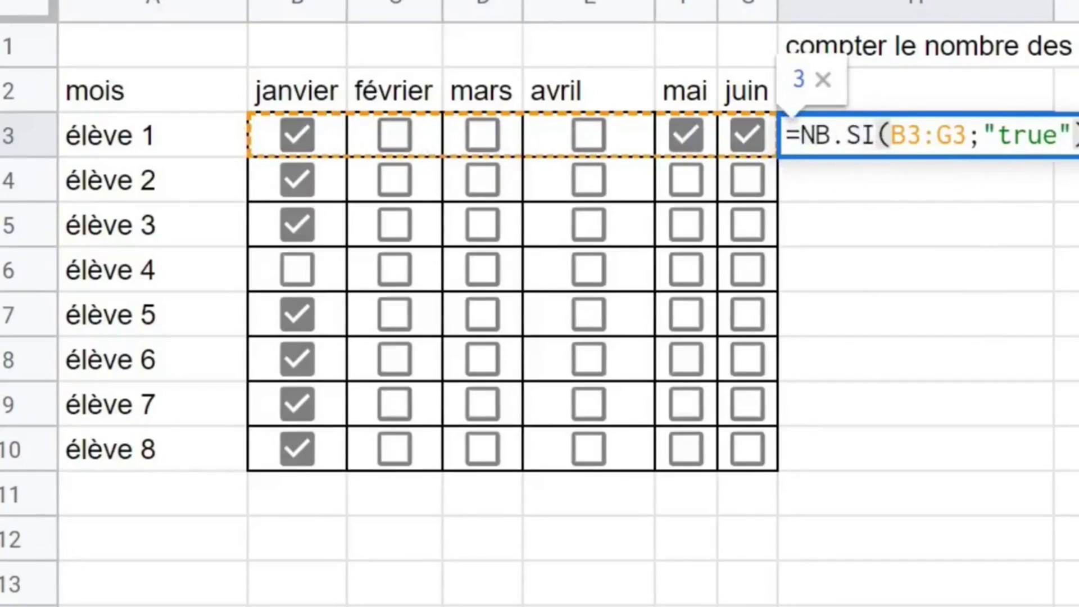
key(Escape)
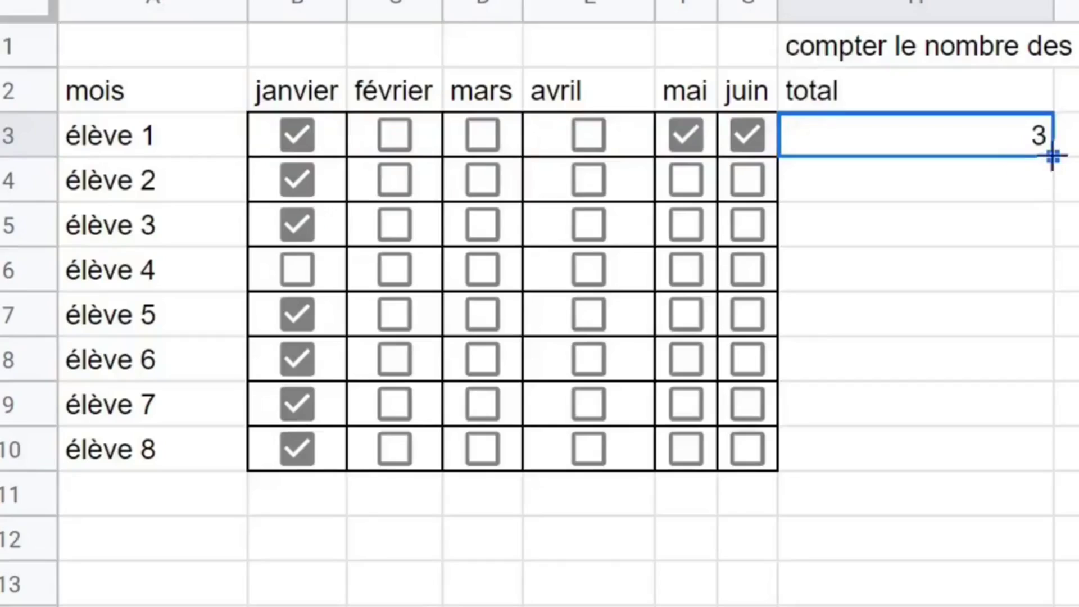
drag(1052, 157, 1046, 500)
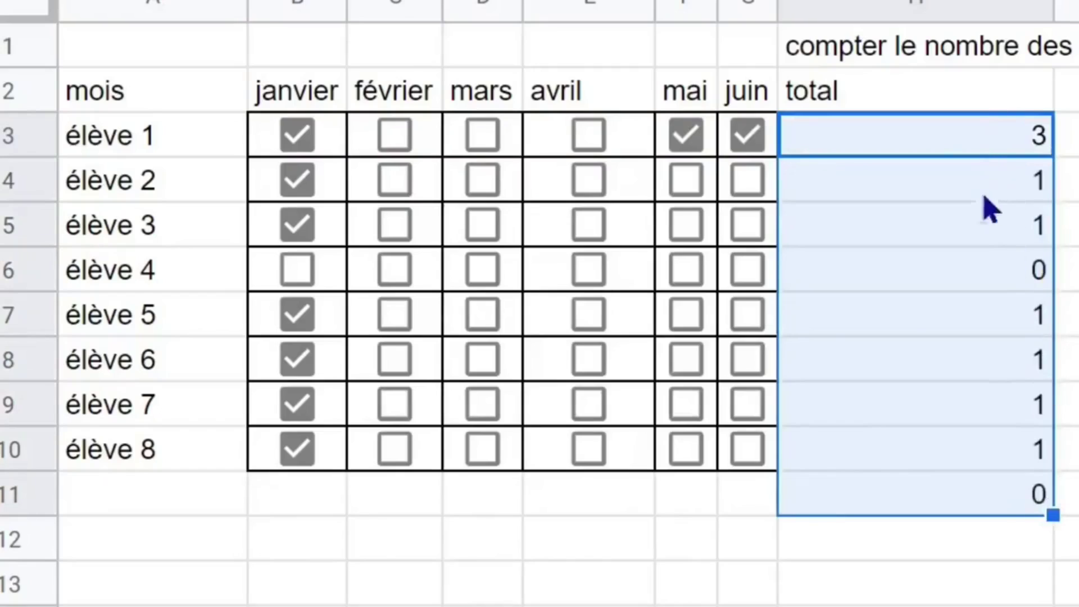
Count janvier's ticked checkboxes in B11 with the formula =nb.si(B3:B10;"true")
click(304, 496)
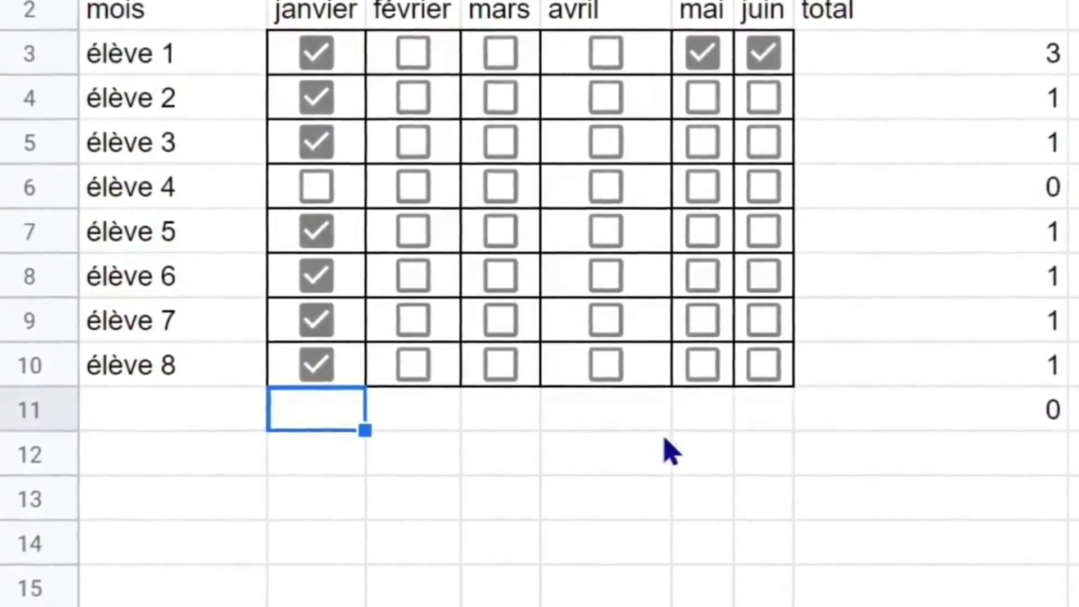
text(=)
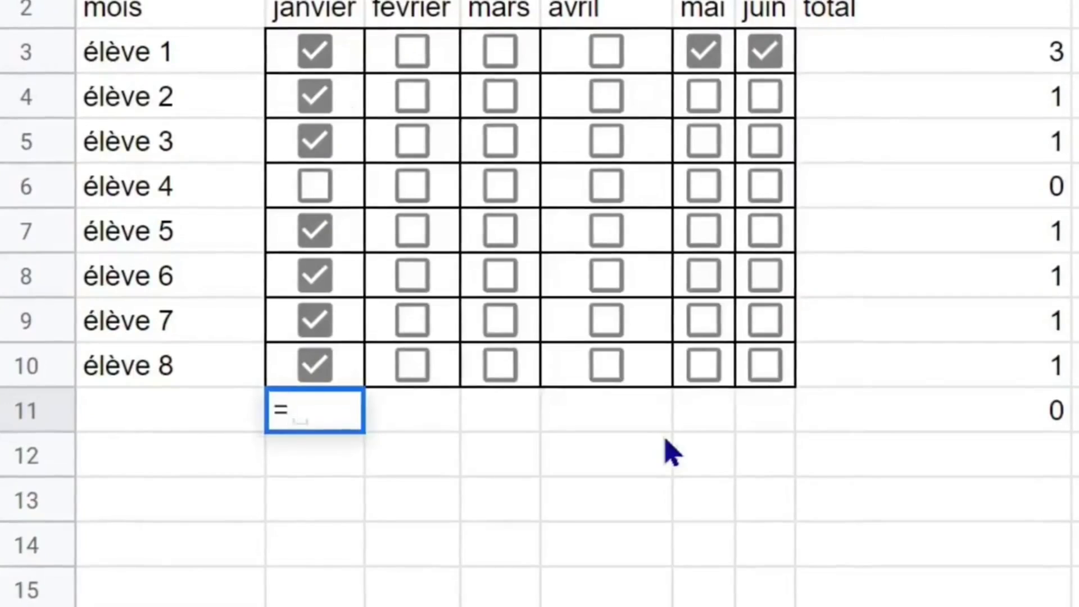
text(nb.s)
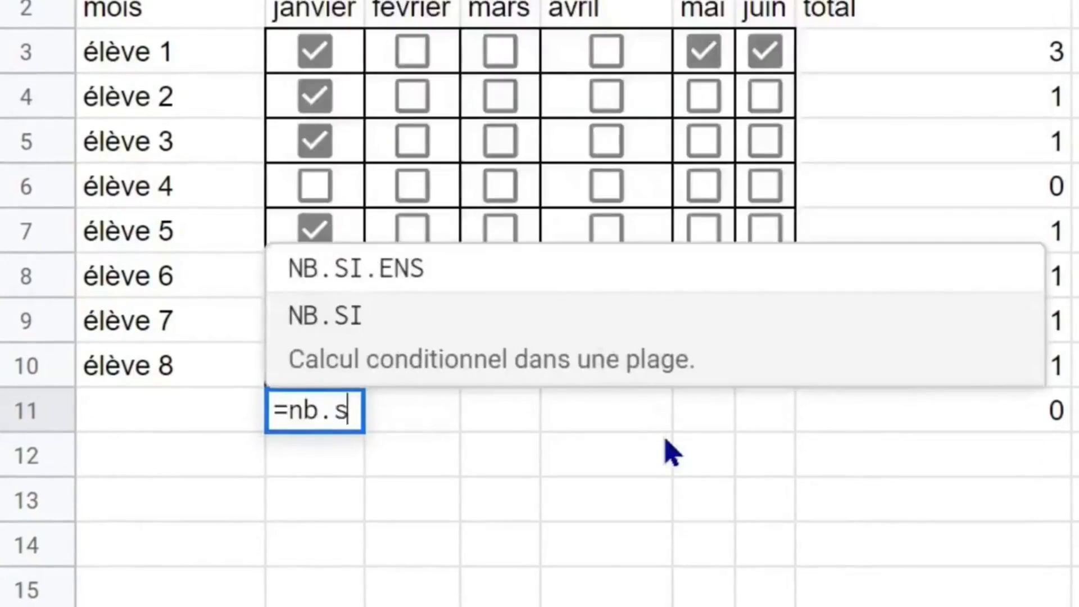
text(i()
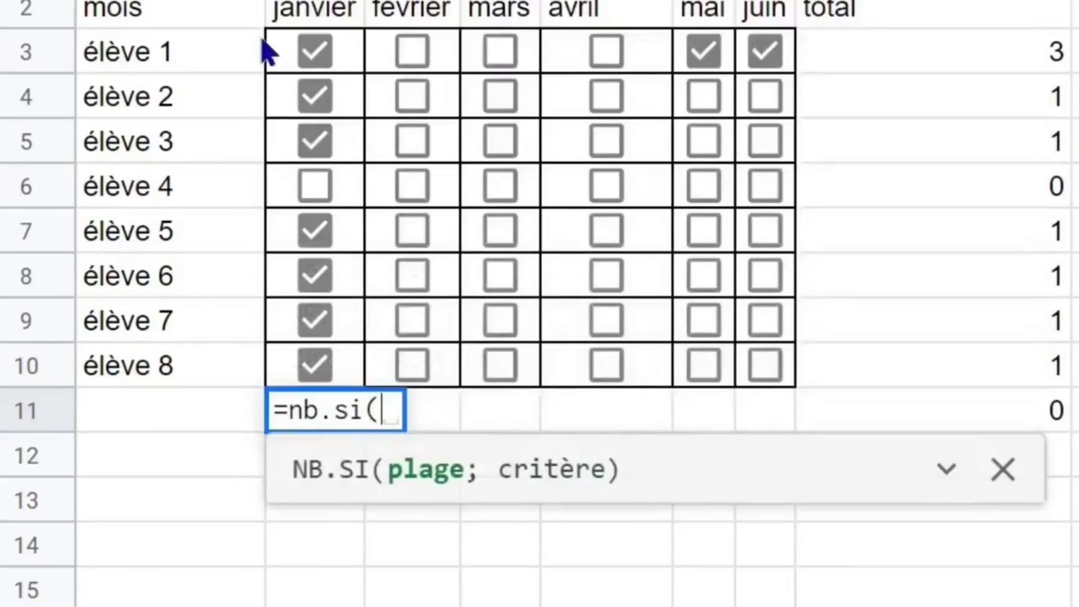
drag(283, 54, 287, 368)
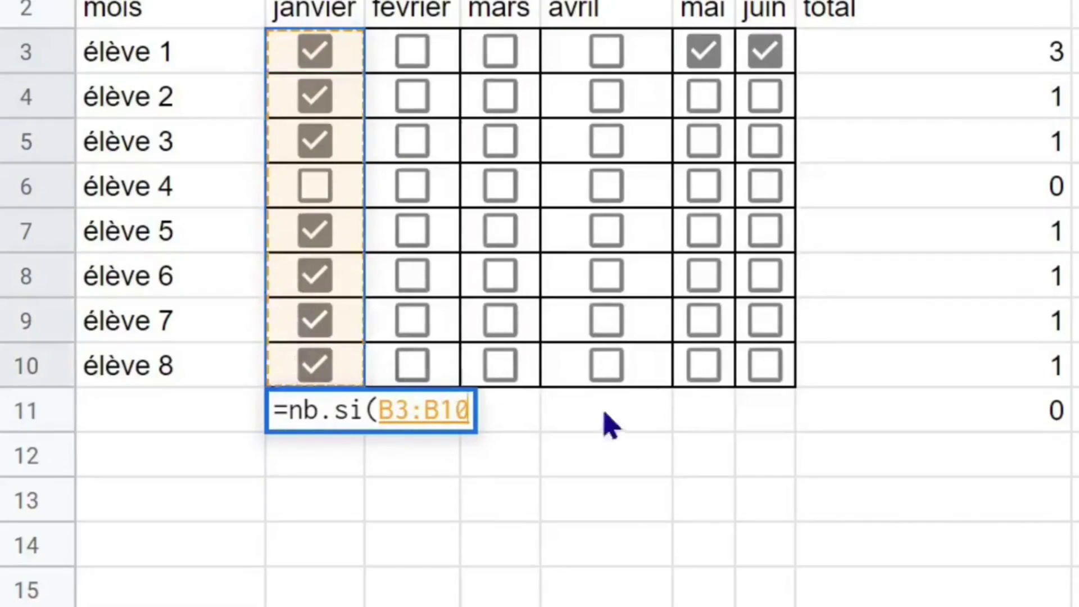
text(;"true)
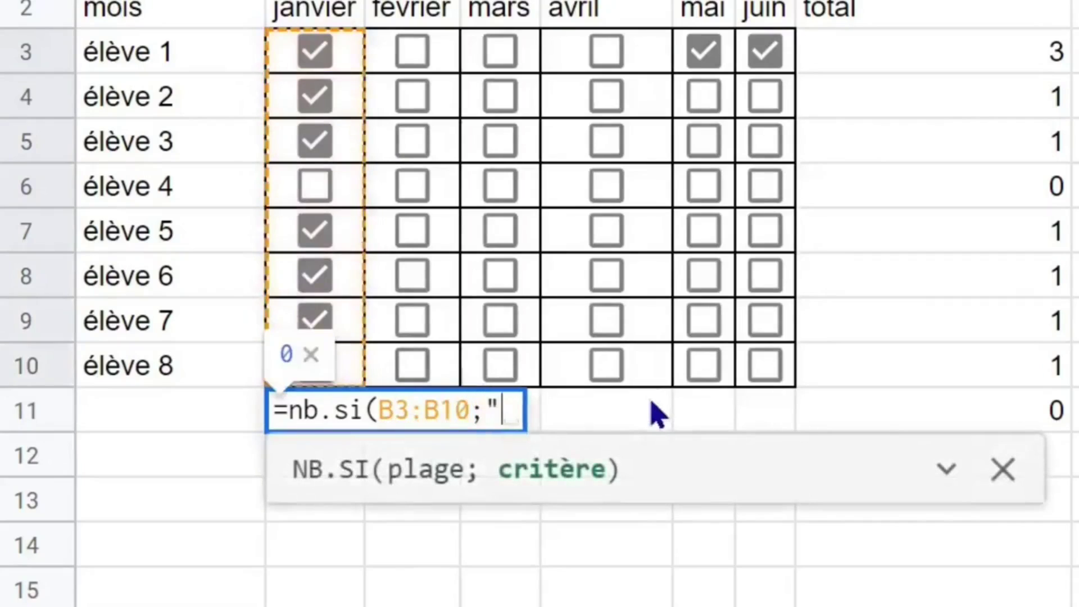
text(")
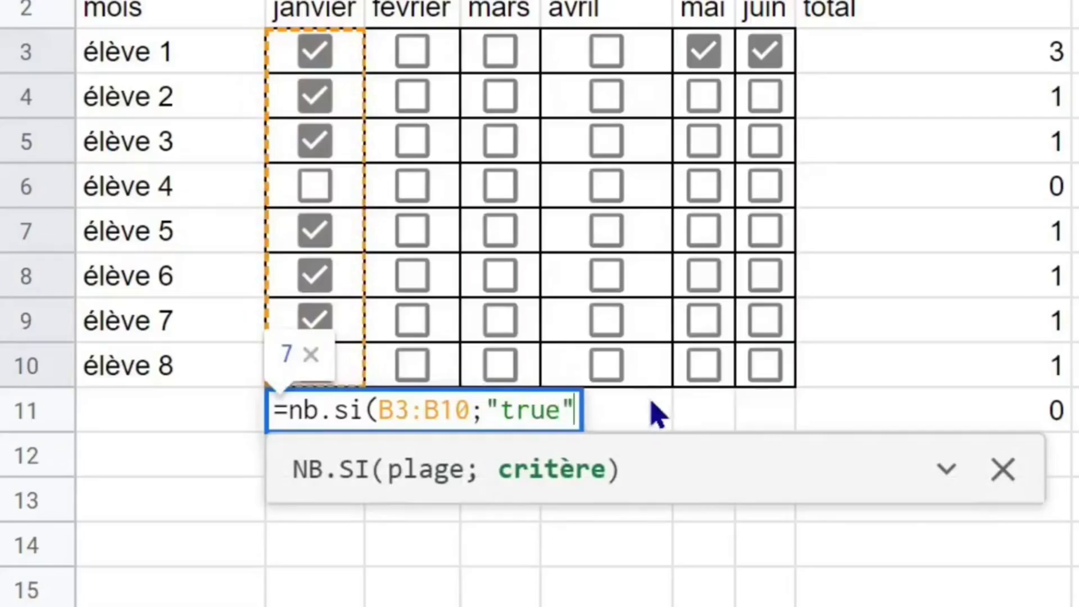
text())
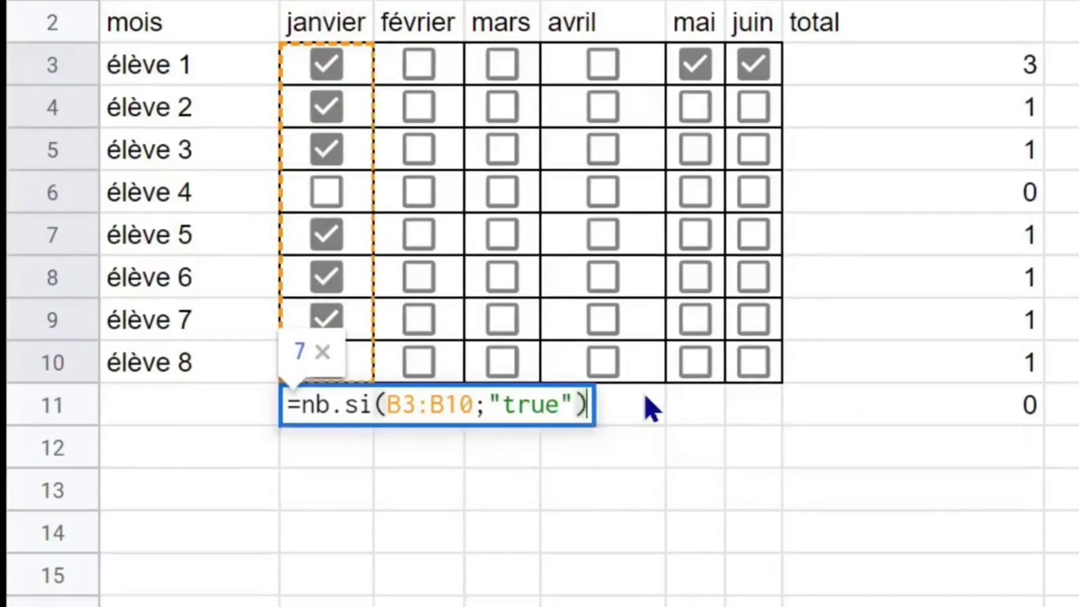
key(Return)
Fill the B11 formula across row 11 through H11, then clear H11 so only the month columns keep totals
click(348, 413)
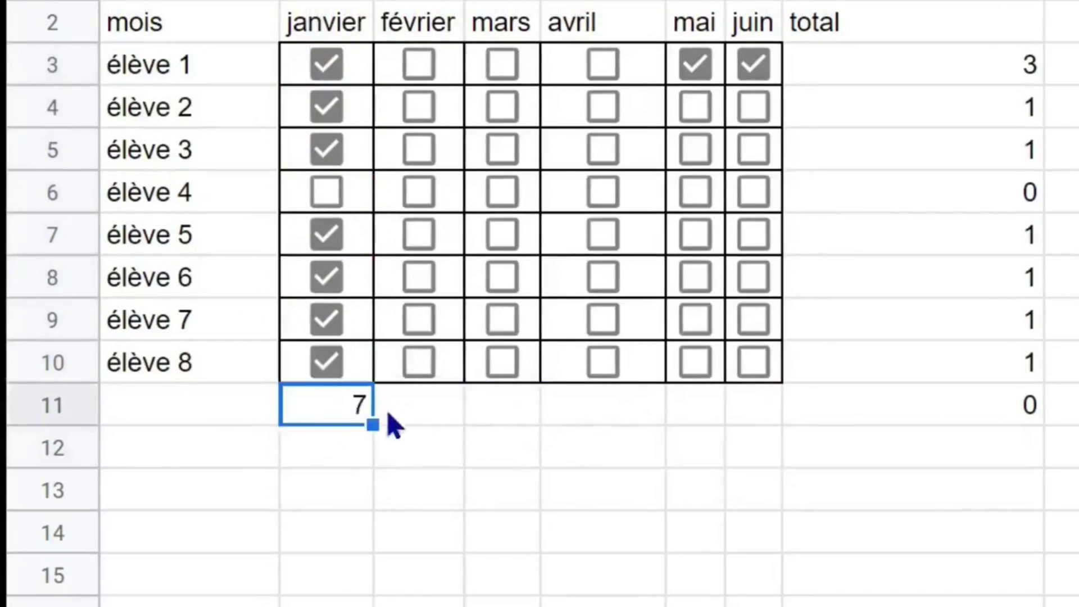
drag(373, 425, 1012, 426)
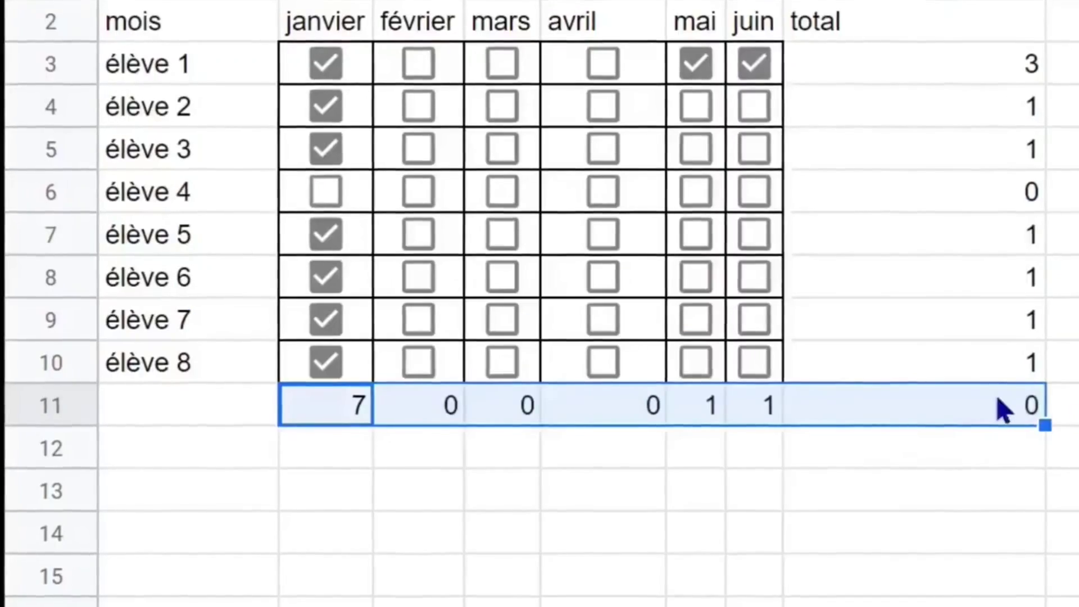
click(1000, 410)
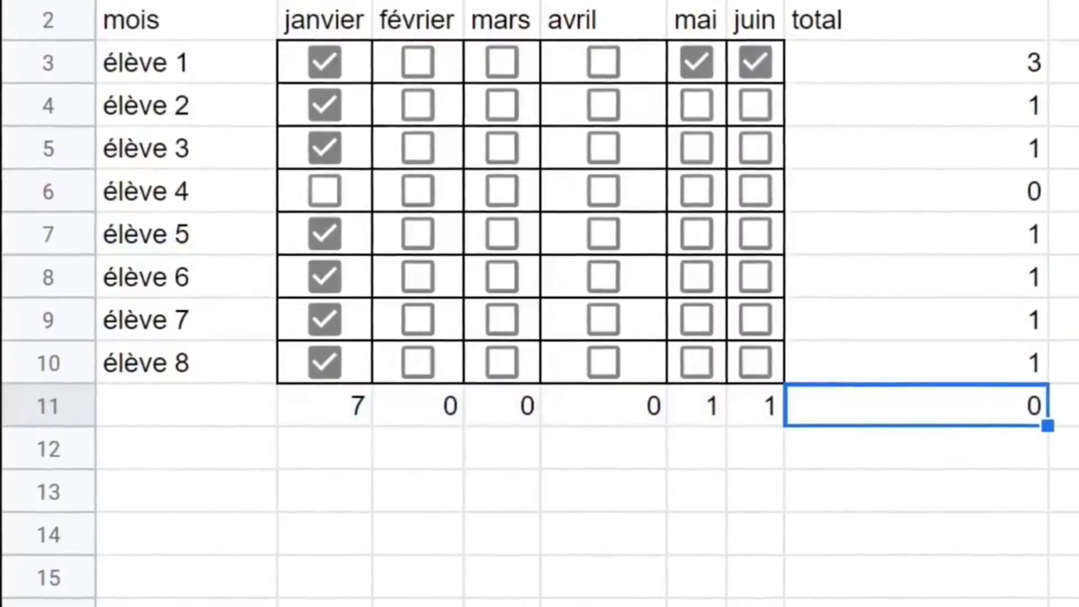
click(697, 536)
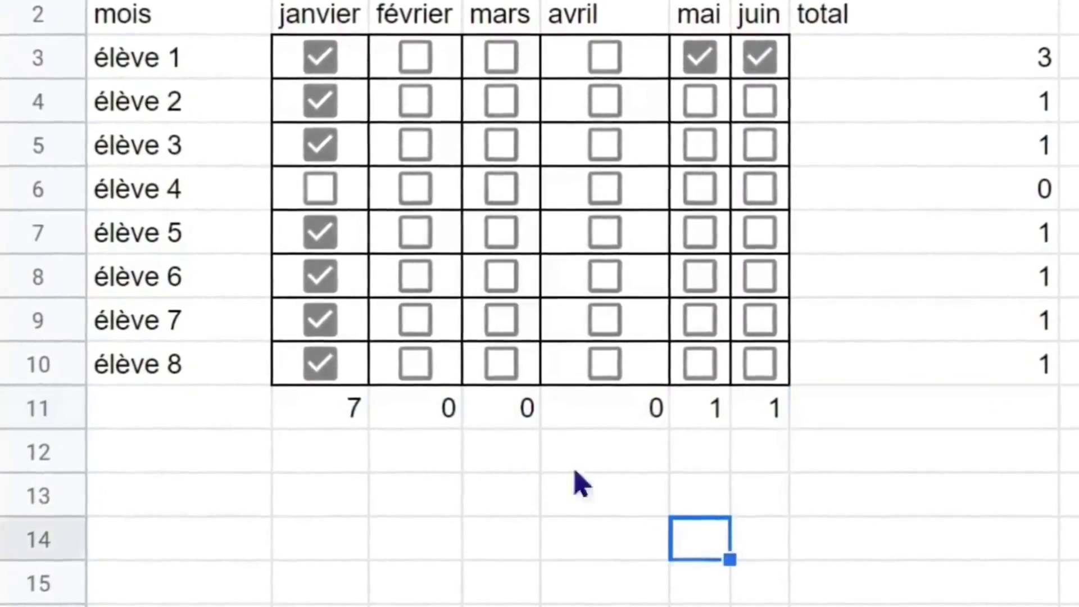
click(360, 406)
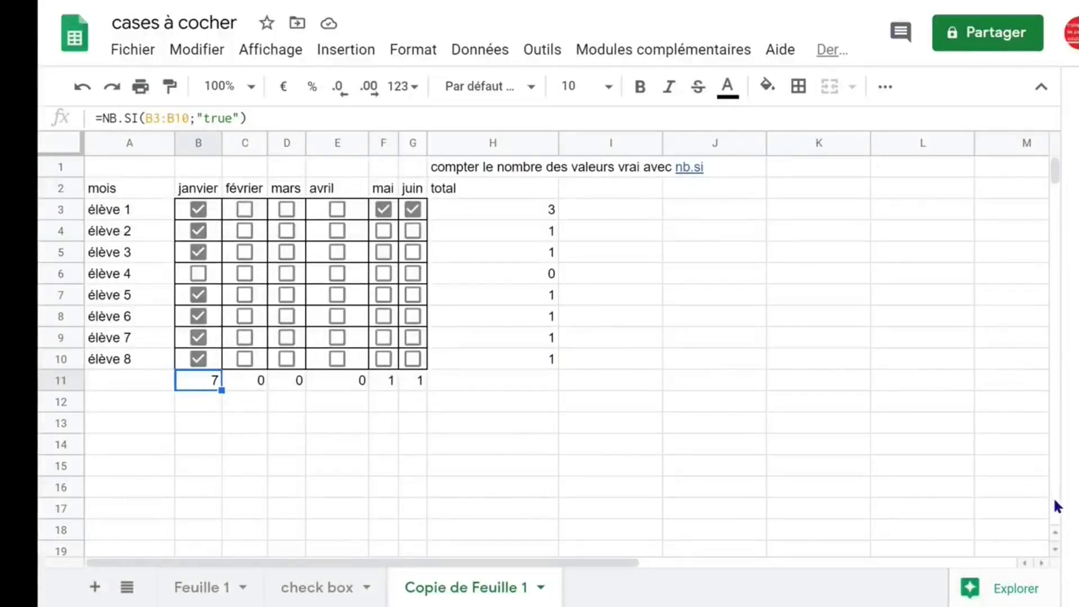
Enter the heading "solution 2" in I2, beside the total heading
click(634, 218)
click(618, 195)
text(solution 2)
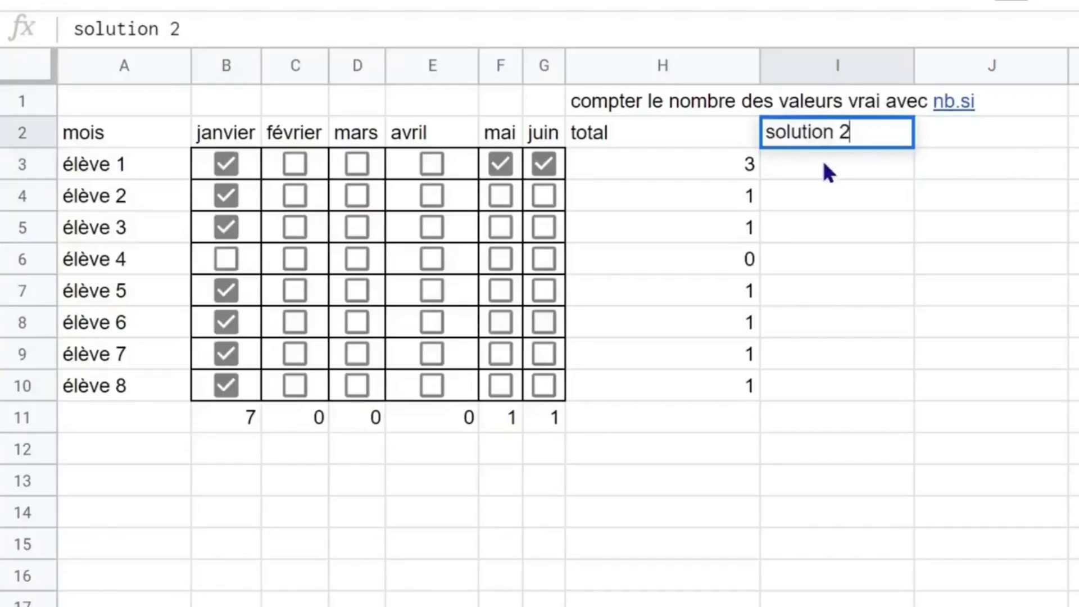
key(Return)
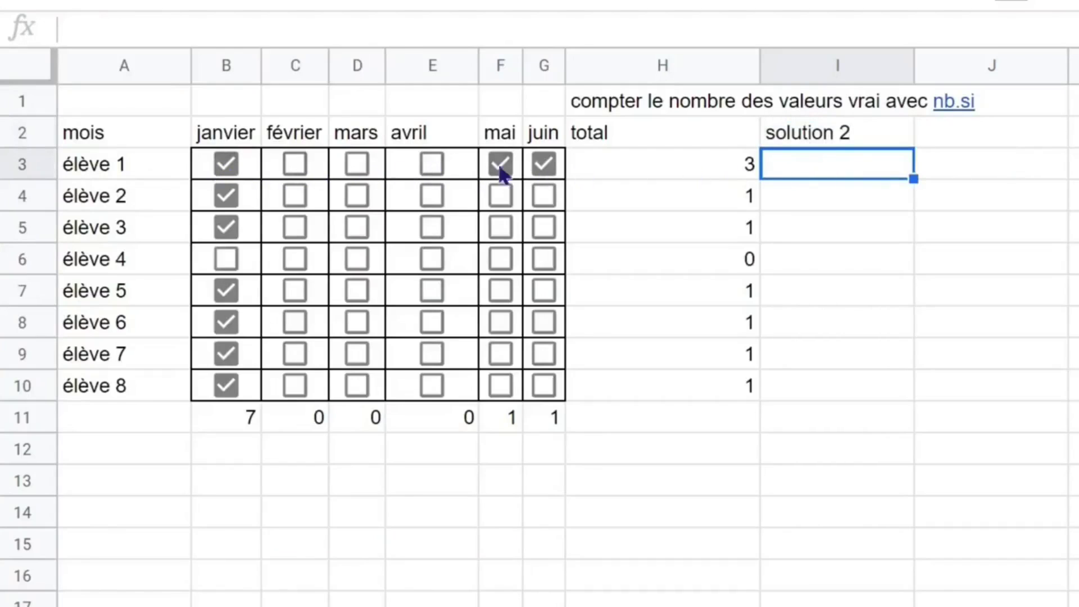
Apply a light yellow fill to élève 1's checkbox cells B3:G3
click(204, 166)
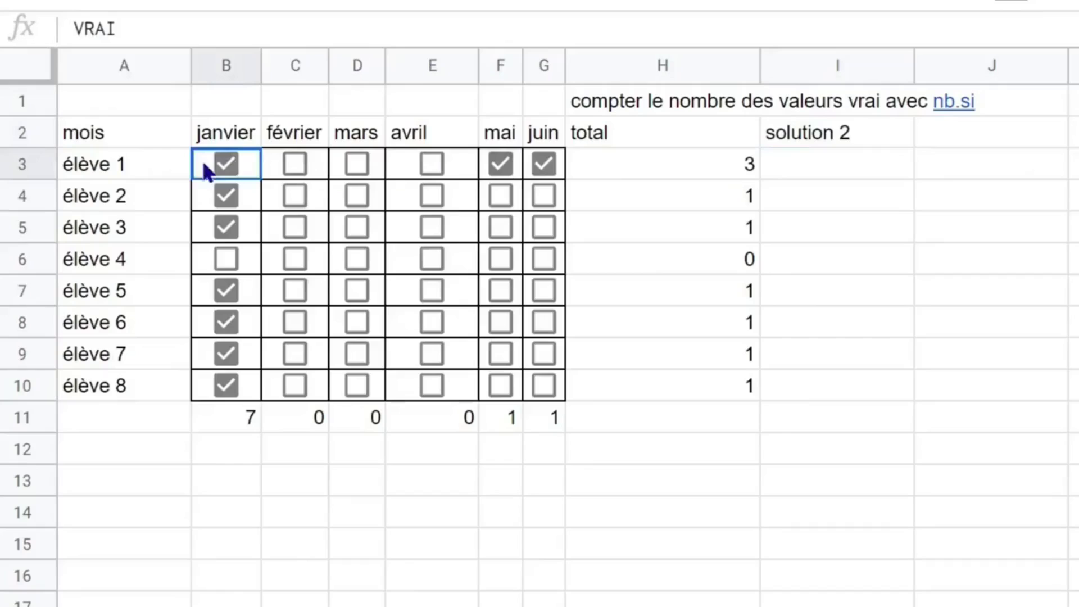
drag(203, 160, 518, 153)
click(522, 0)
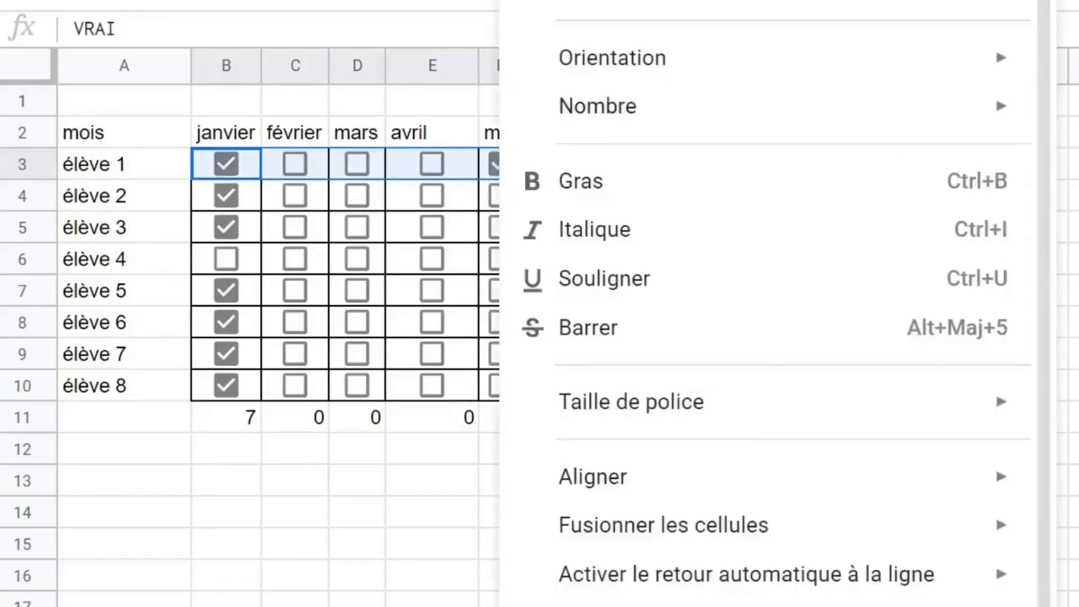
click(522, 0)
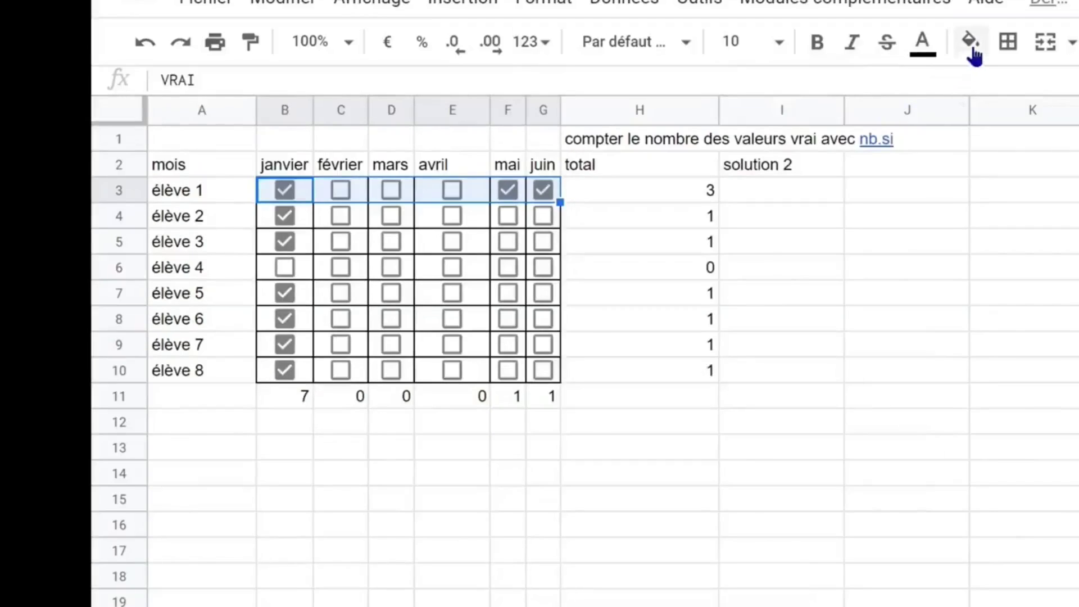
click(970, 43)
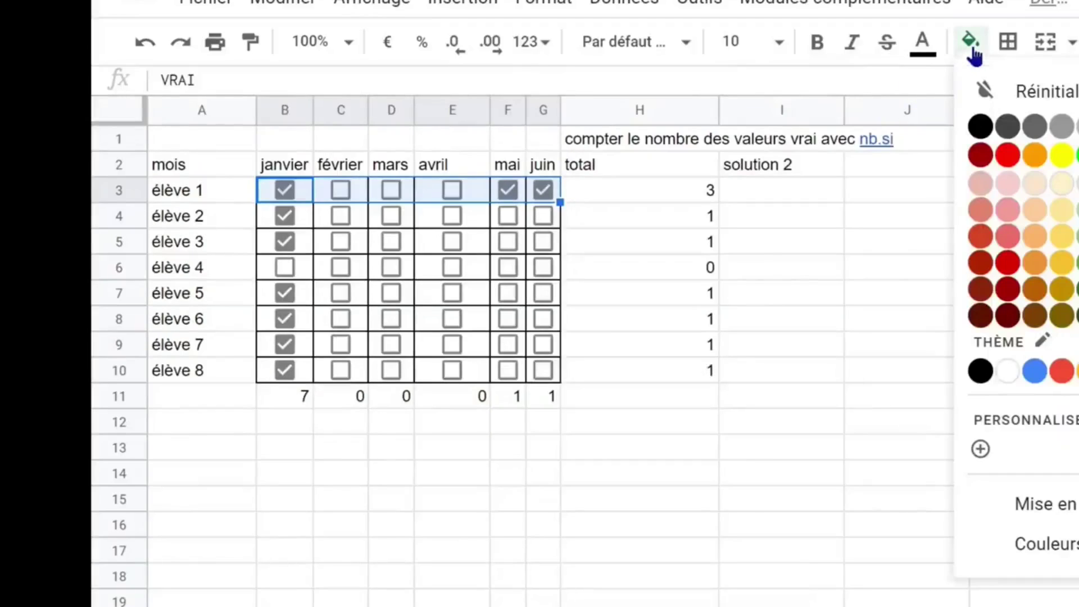
click(1068, 219)
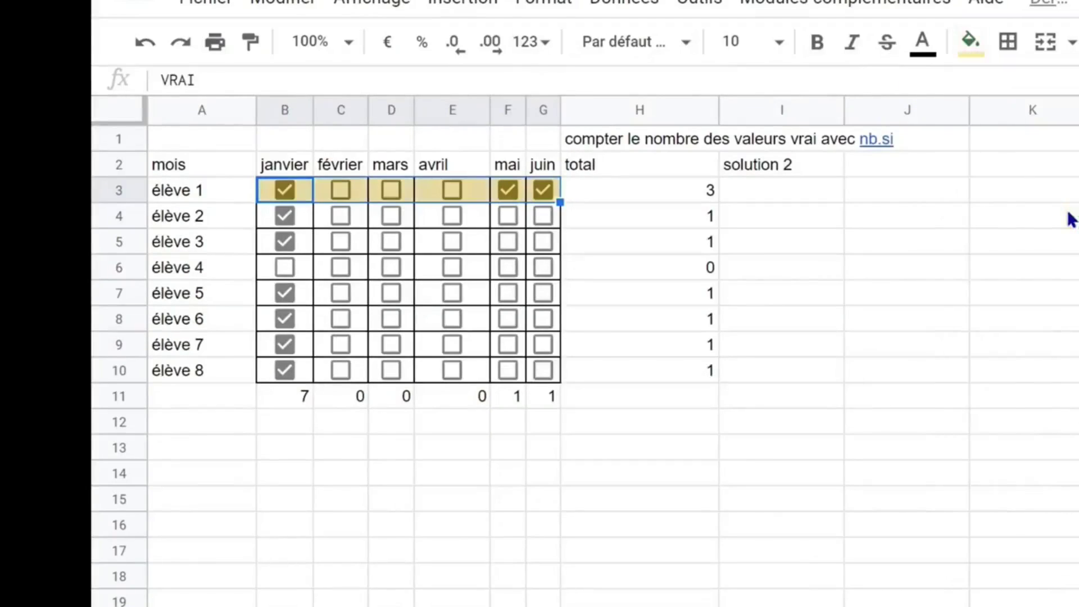
click(630, 324)
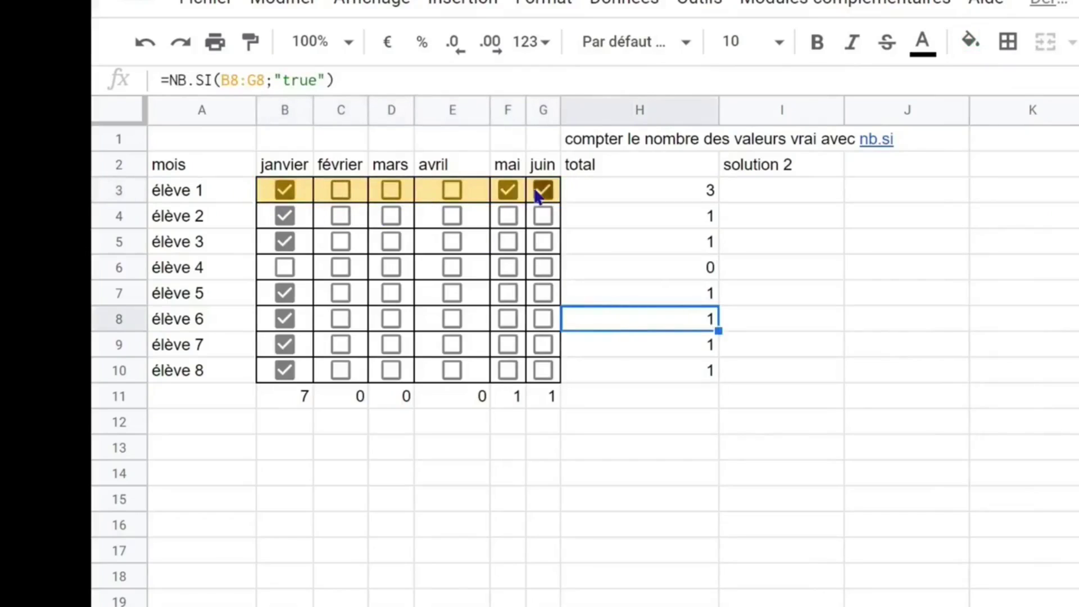
Tick élève 1's février and mars checkboxes, and toggle avril on and back off
click(340, 192)
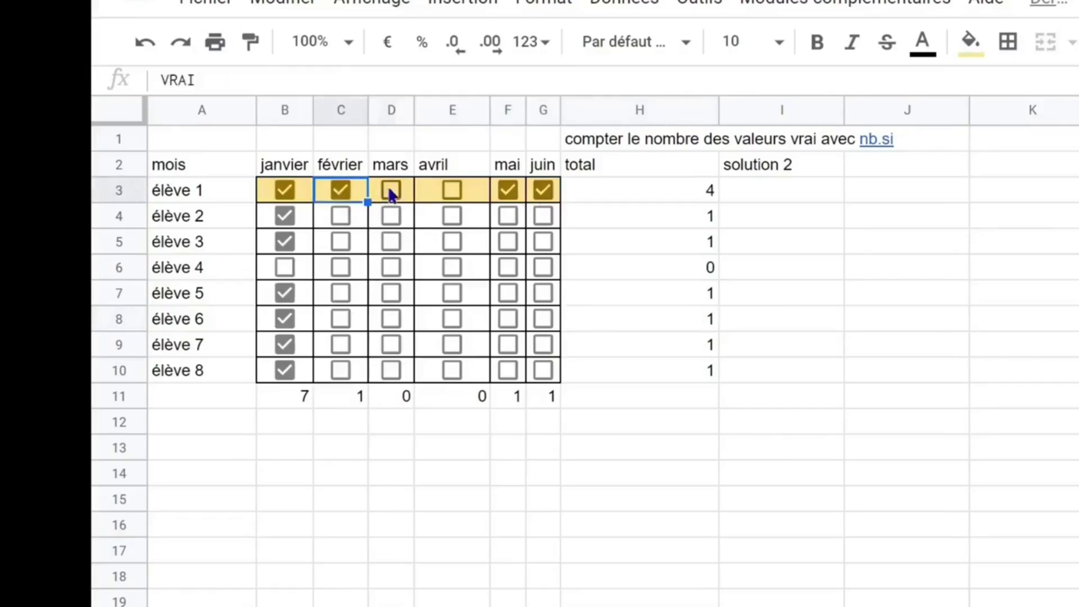
click(391, 192)
click(450, 192)
click(451, 194)
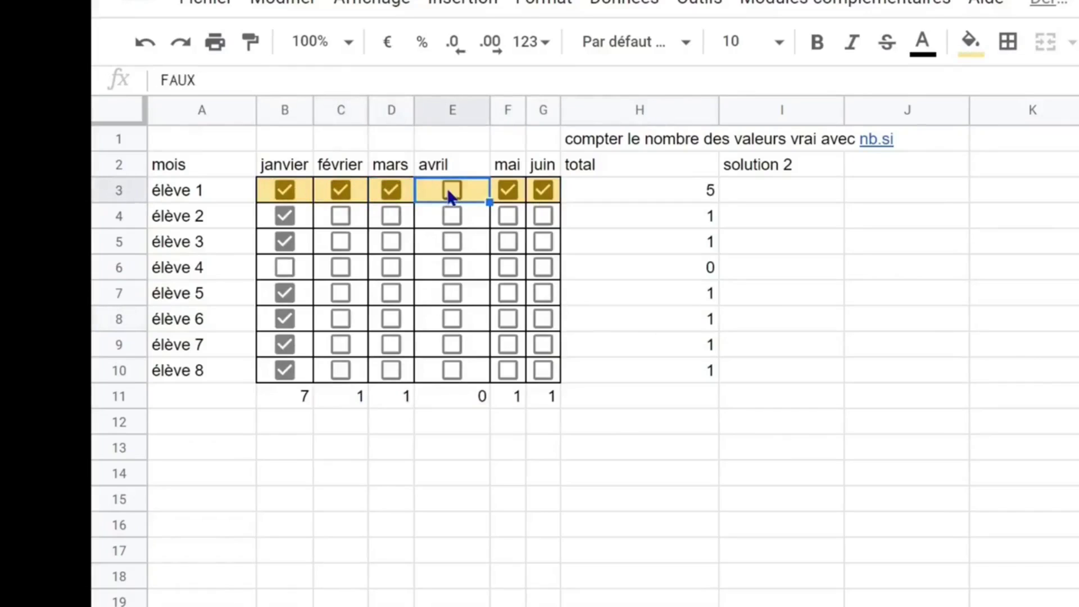
Enter the formula =somme(B3:G3) in I3 to try summing élève 1's checkboxes
click(784, 193)
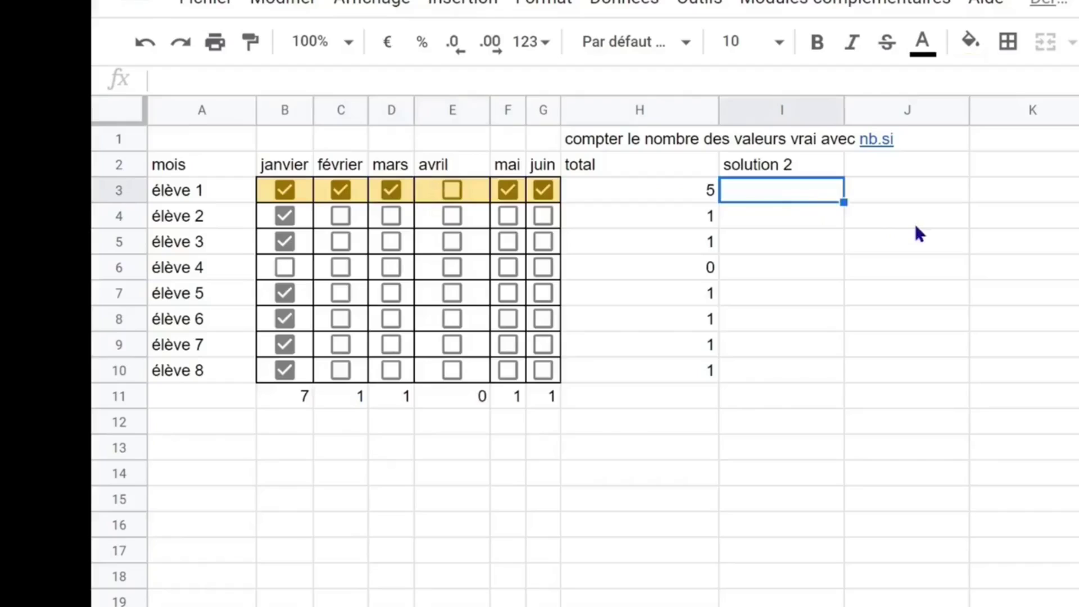
text(=somme)
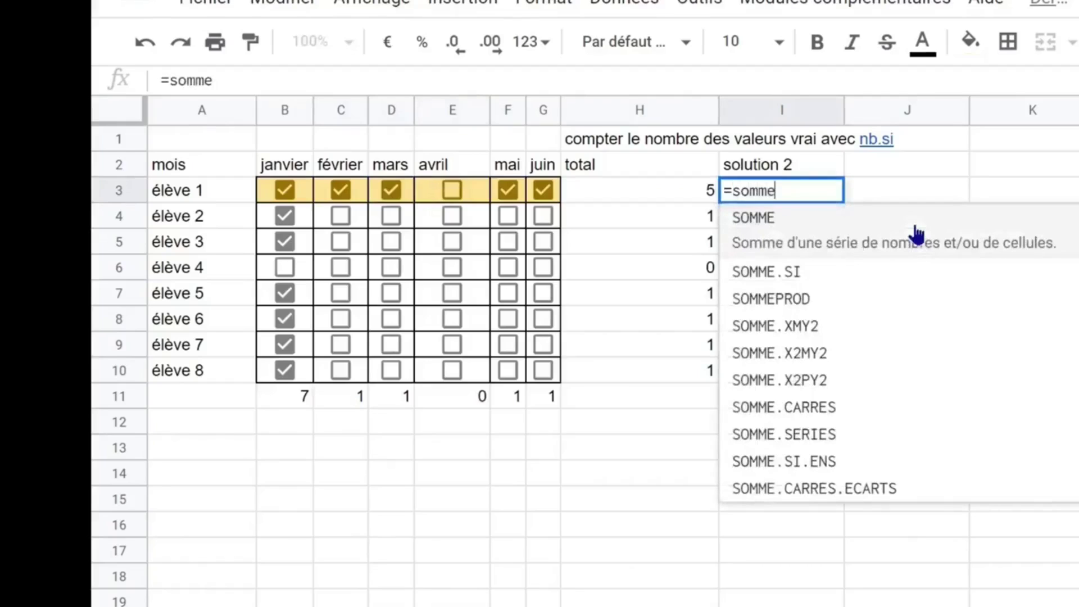
text(()
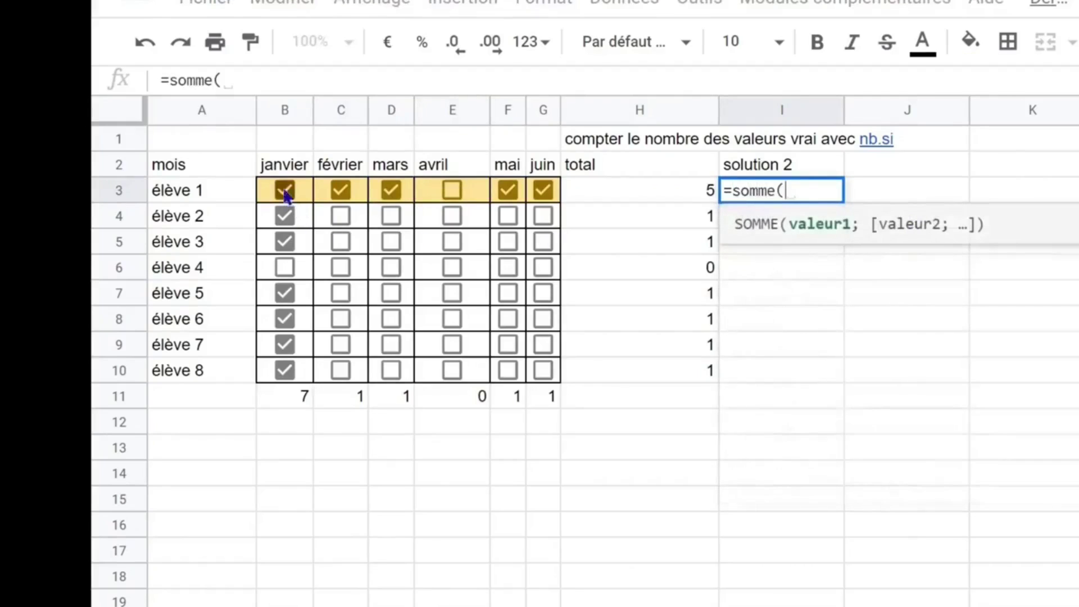
drag(268, 194, 538, 196)
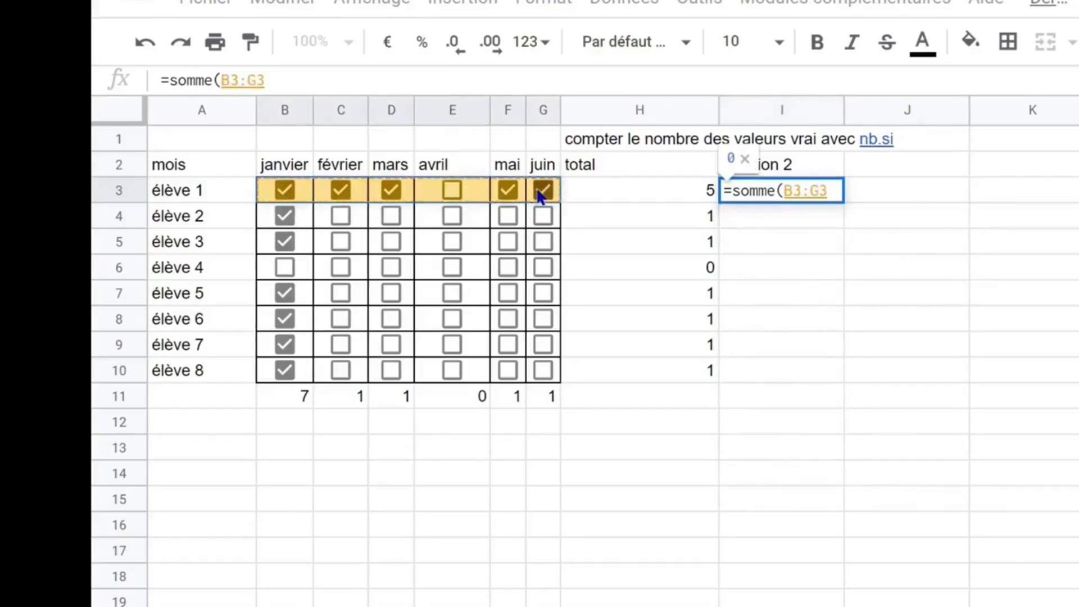
key(Return)
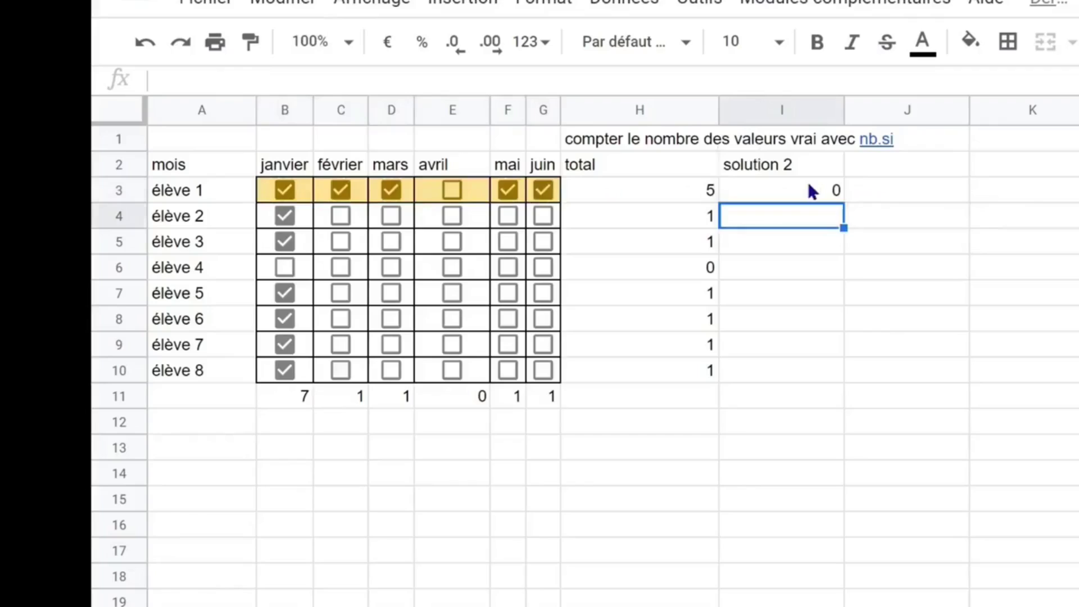
Edit the I3 formula to multiply the range by 1, as =SOMME(1*(B3:G3))
click(825, 192)
double_click(822, 191)
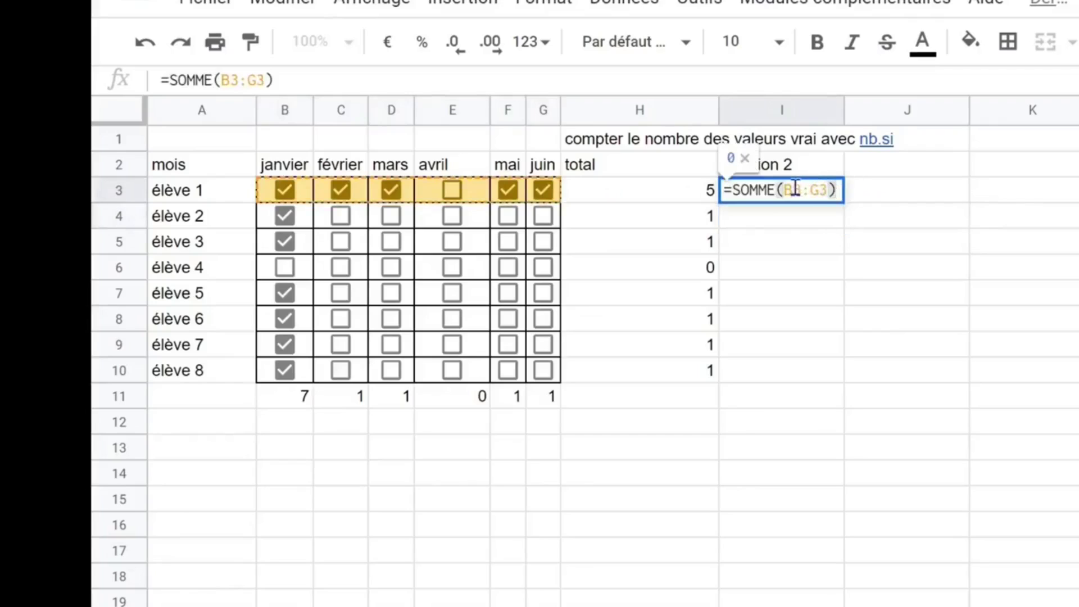
click(778, 189)
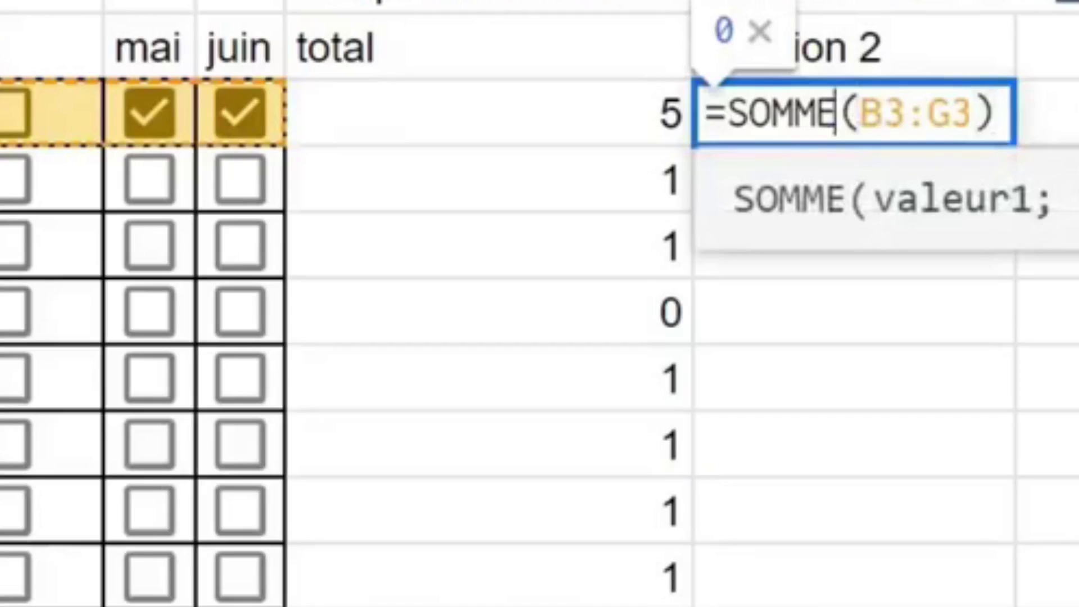
text(1*)
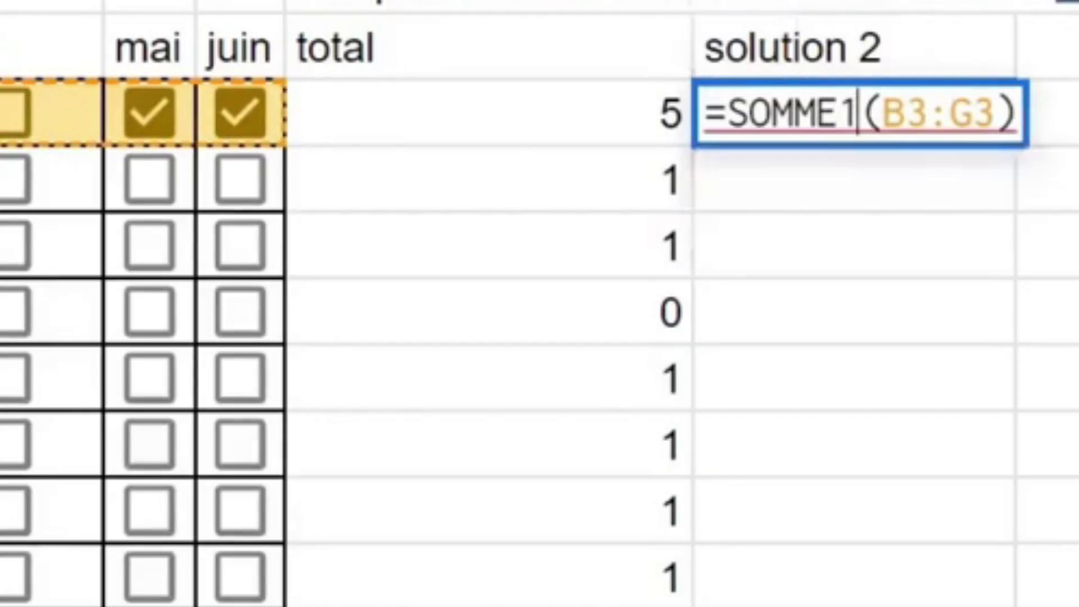
click(831, 104)
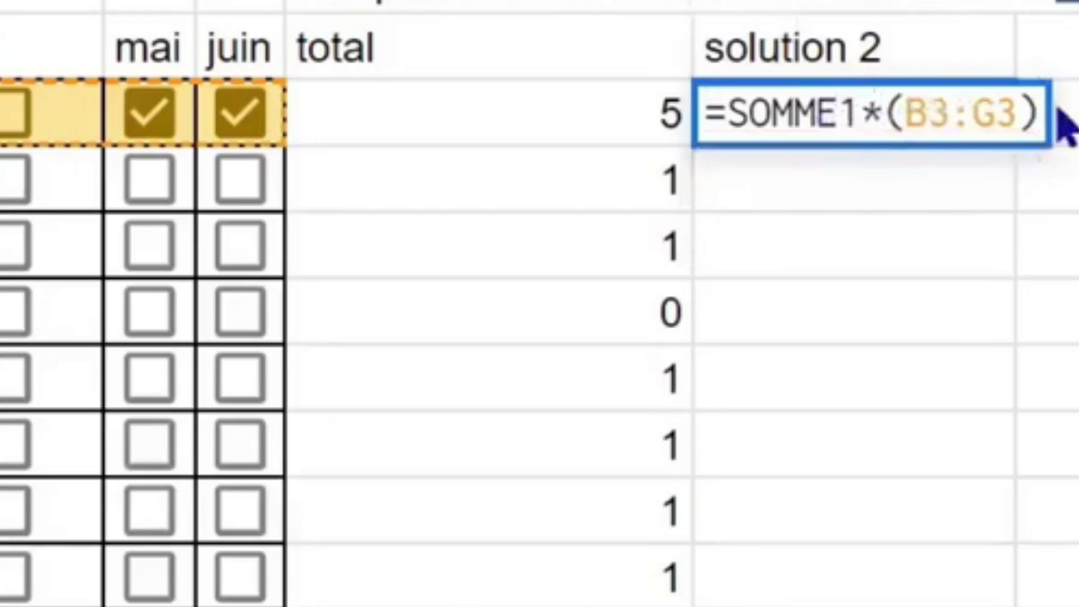
text(()
click(1056, 104)
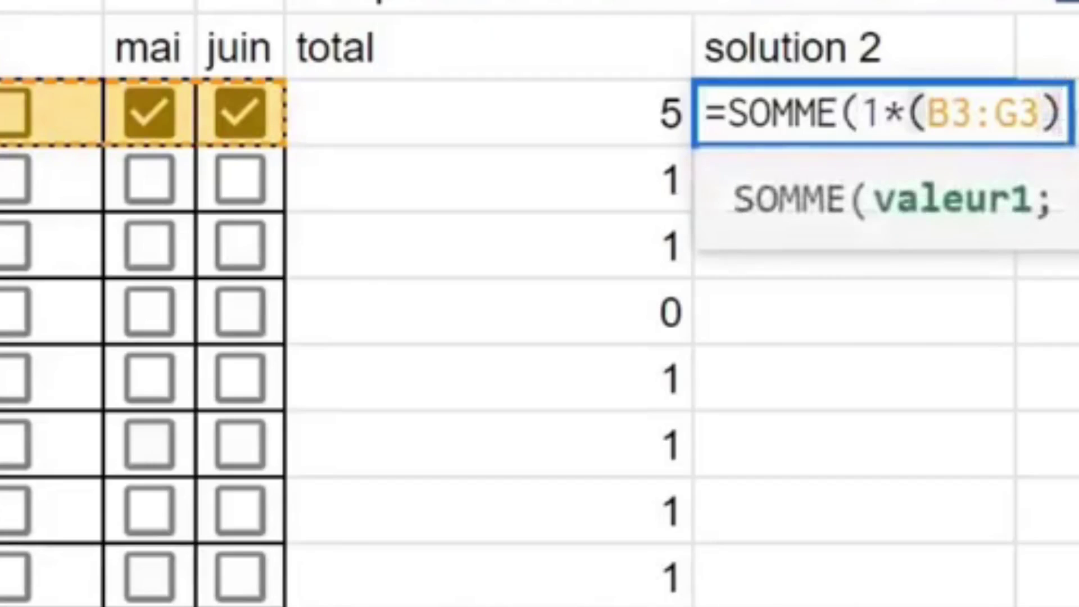
text())
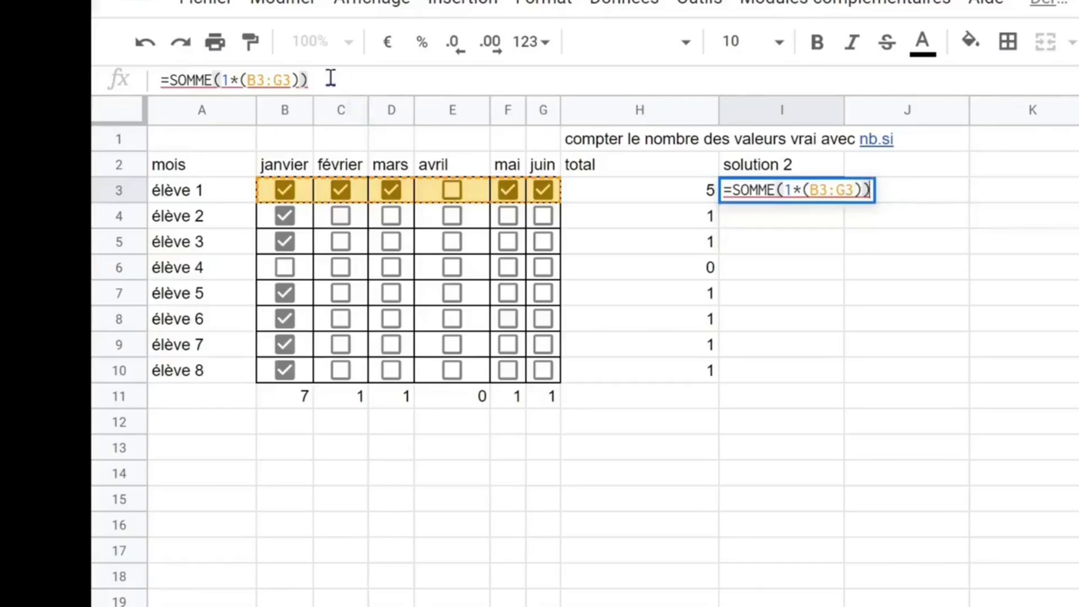
Confirm the formula =SOMME(1*(B3:G3)) in I3 and inspect the details of the cell's result
drag(311, 80, 163, 73)
click(326, 74)
drag(335, 74, 152, 79)
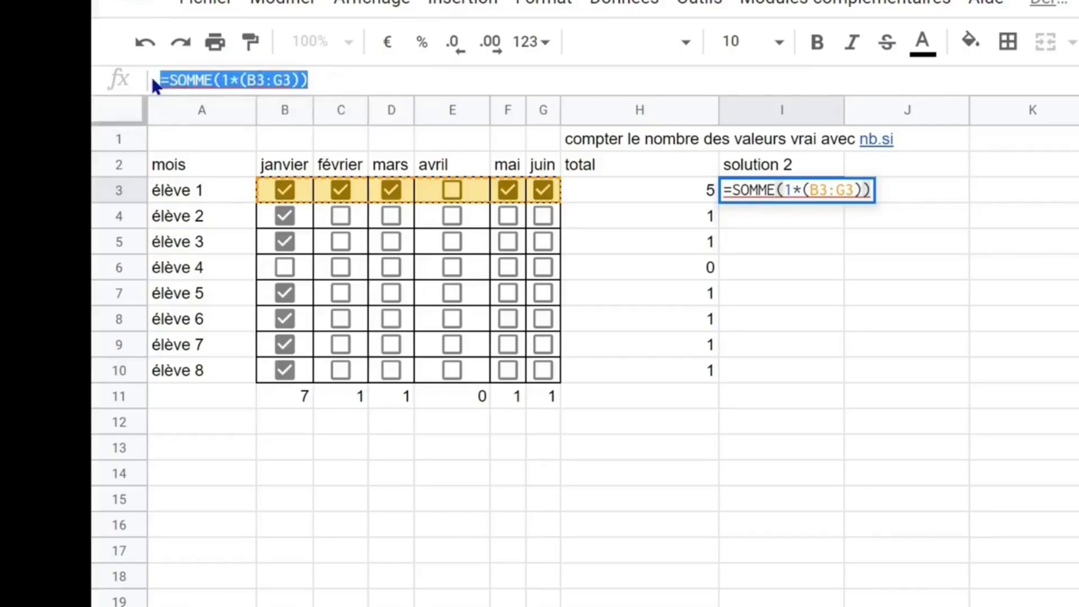
click(315, 78)
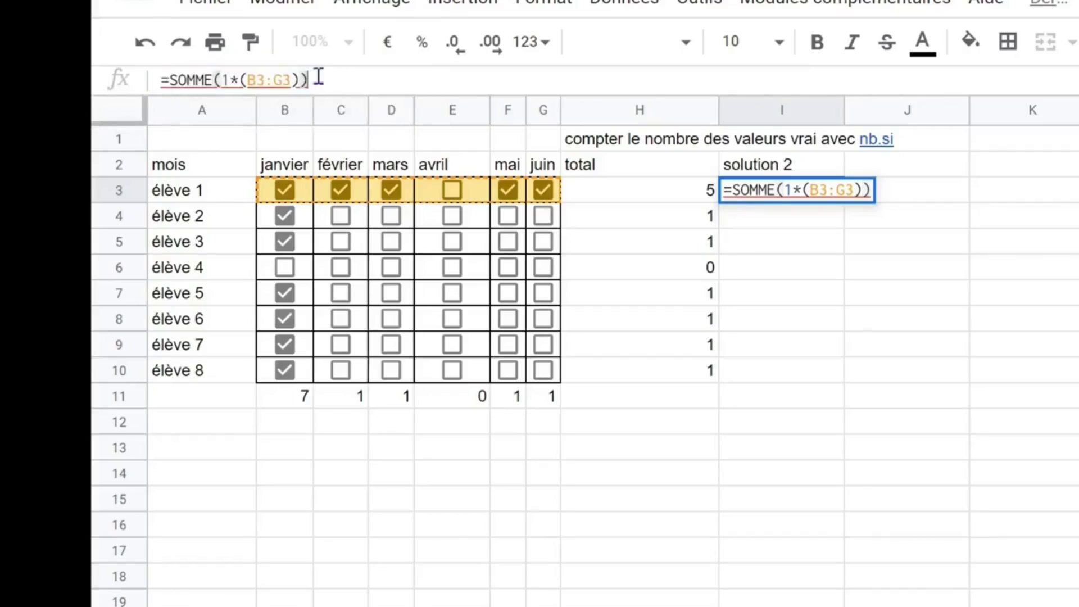
key(Return)
click(815, 185)
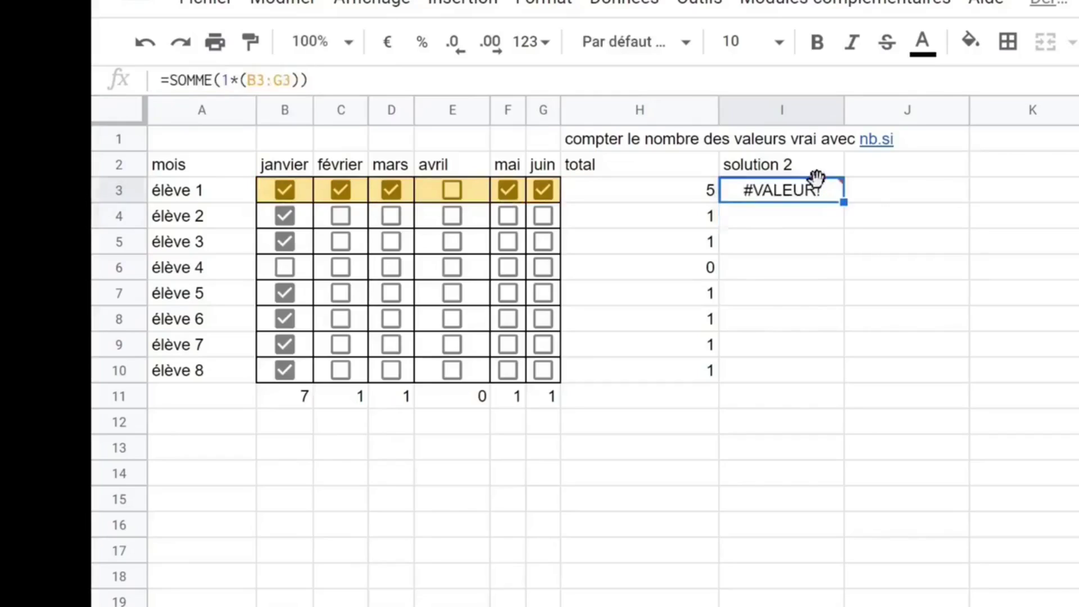
mouse_move(814, 197)
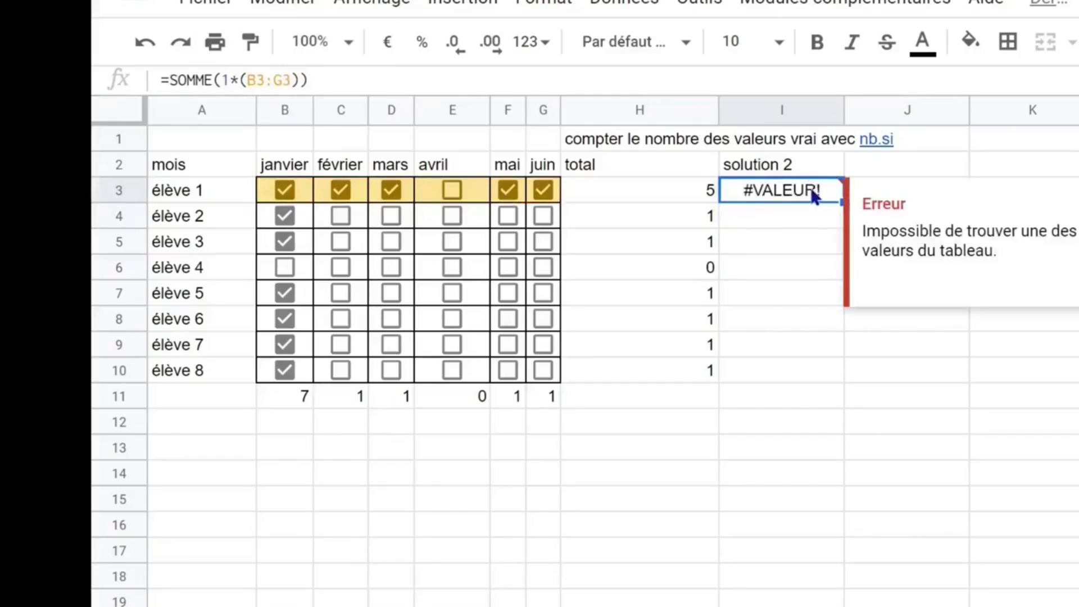
Convert the I3 formula to =ArrayFormula(SOMME(1*(B3:G3))) and fill it down to I10 for all students
double_click(815, 191)
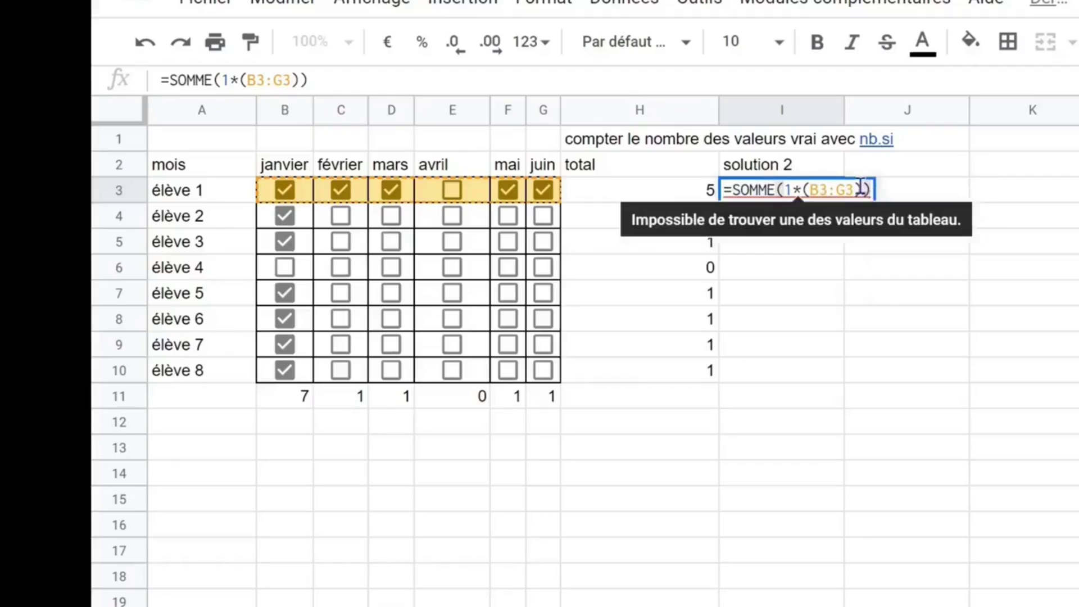
key(ctrl+shift+Return)
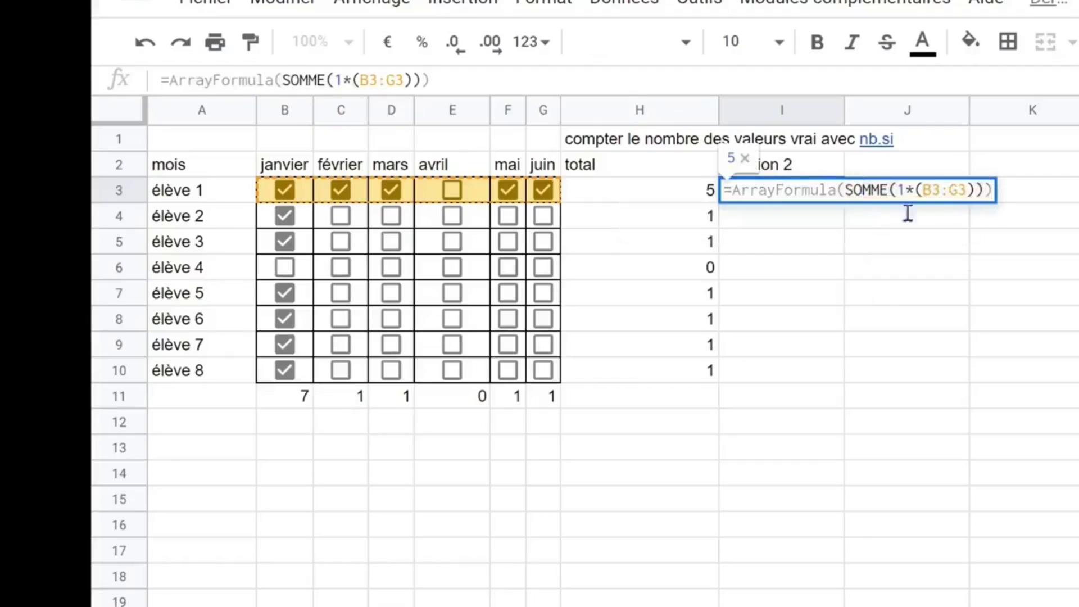
key(Return)
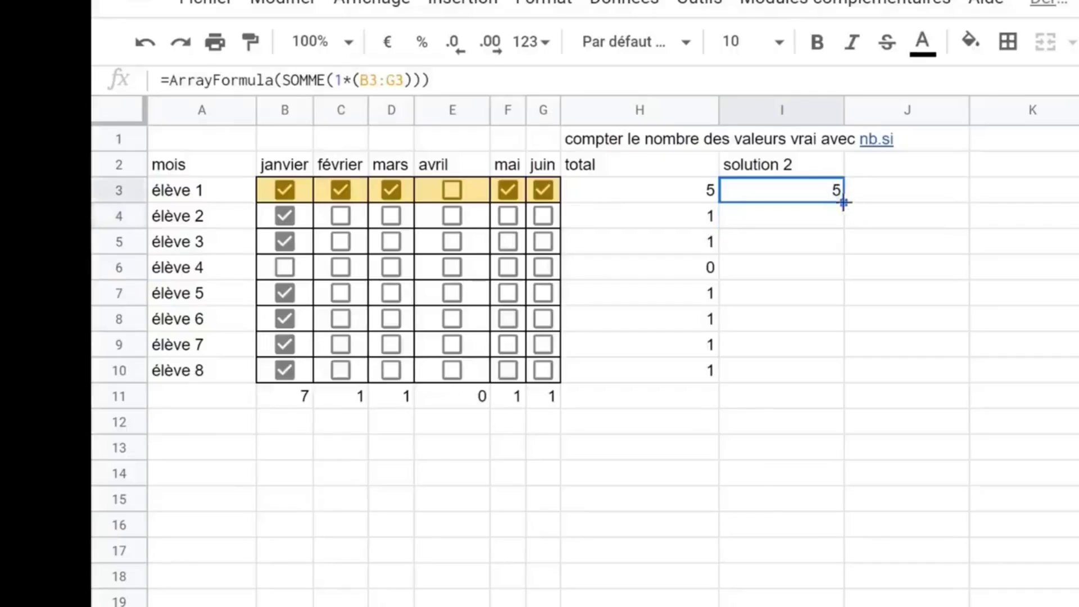
drag(843, 203, 843, 373)
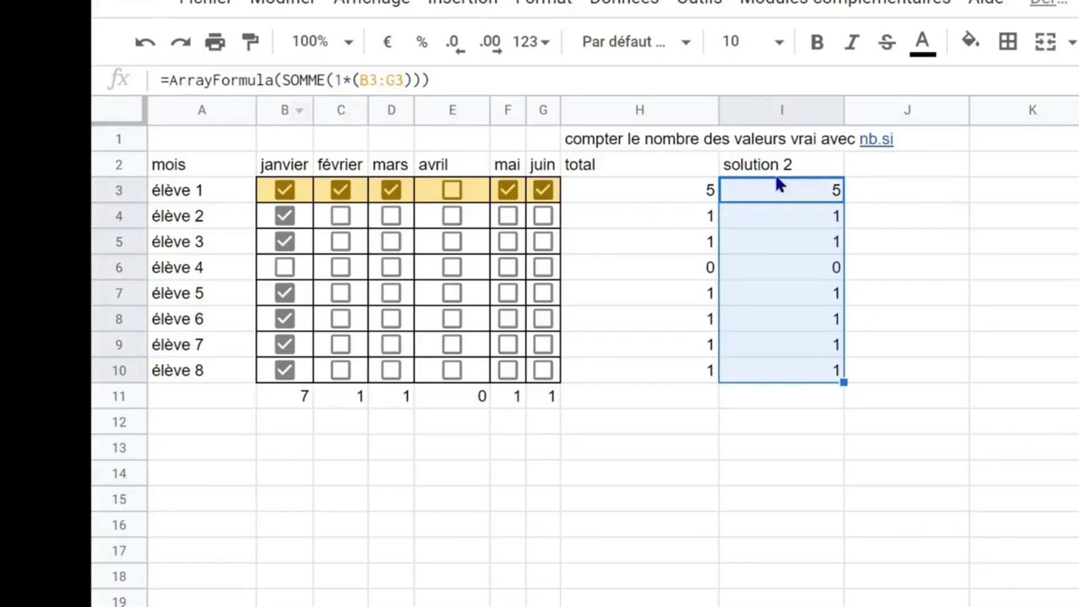
Tick the avril checkboxes of élève 2, élève 3 and élève 6
click(452, 218)
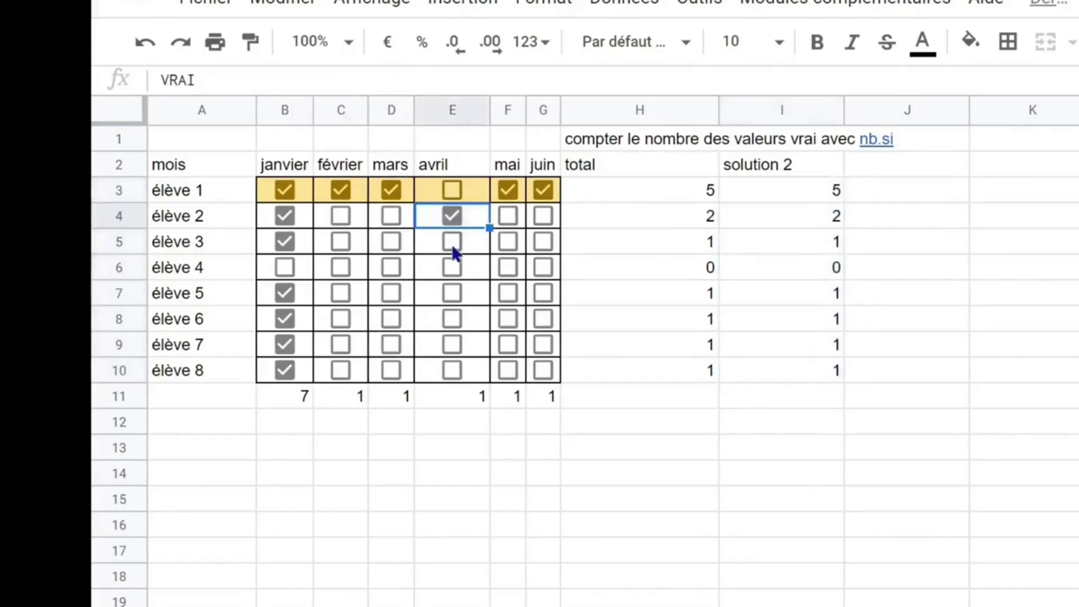
click(452, 243)
click(452, 276)
click(452, 319)
Review the NB.SI formula in H3 that counts élève 1's ticked boxes, leaving it unedited
click(712, 188)
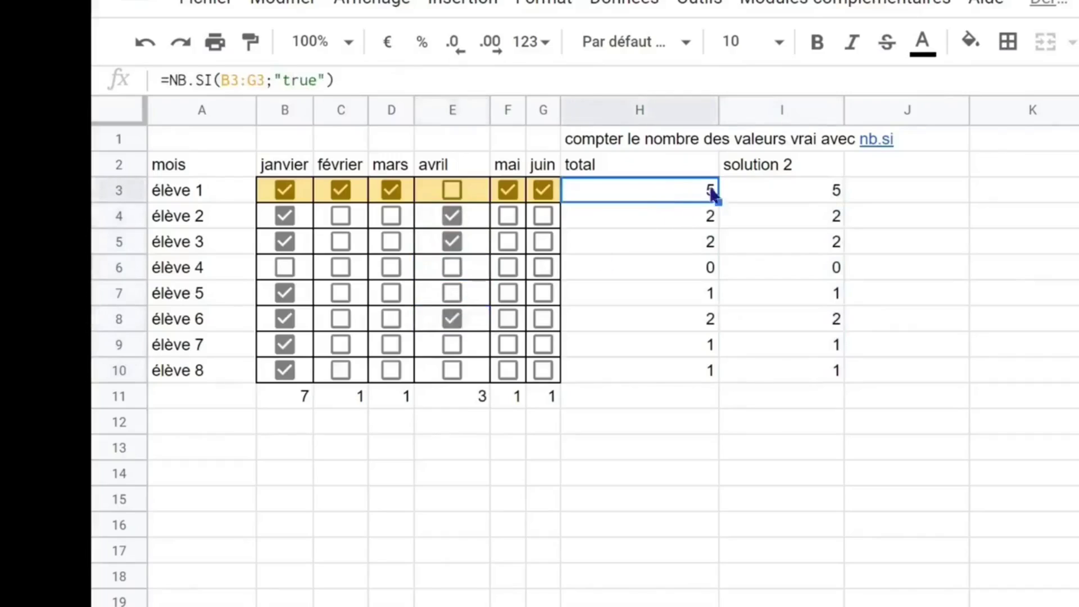
double_click(657, 189)
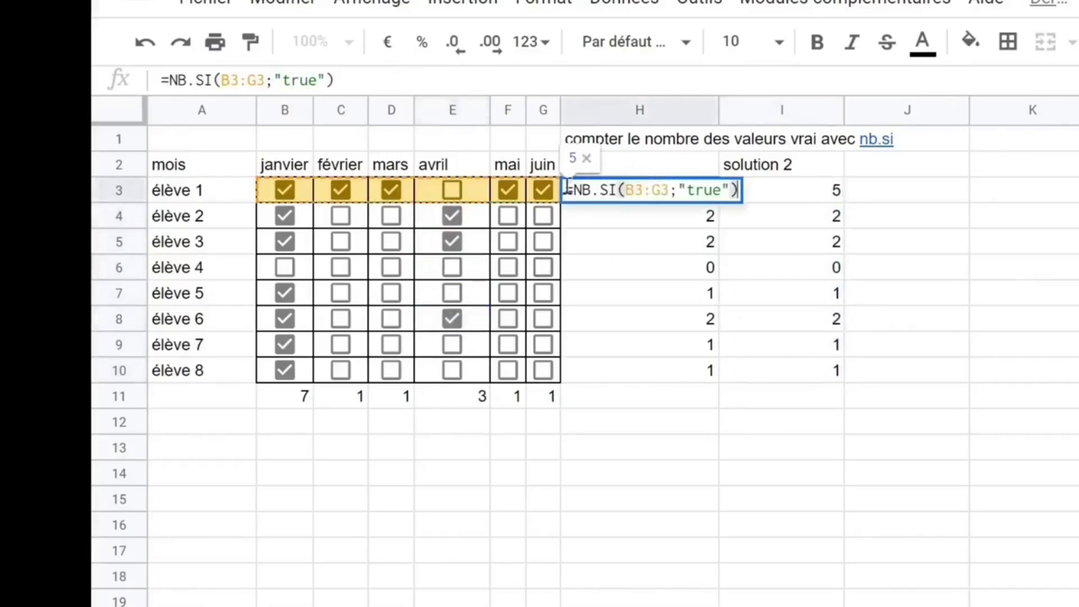
drag(568, 186, 734, 188)
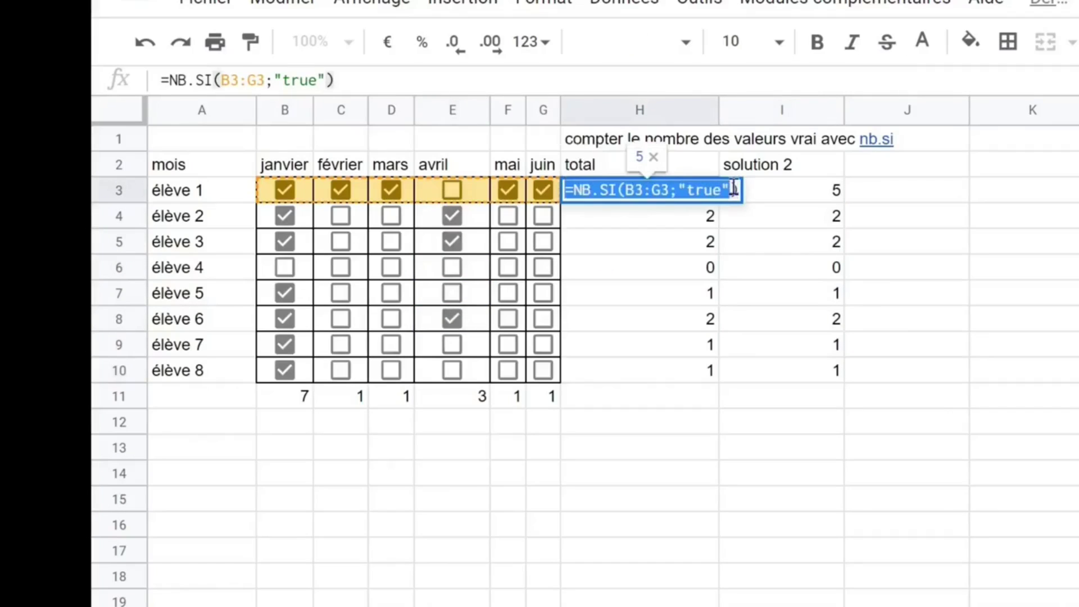
key(Escape)
Enter the header % in J2, beside the solution 2 header
click(916, 196)
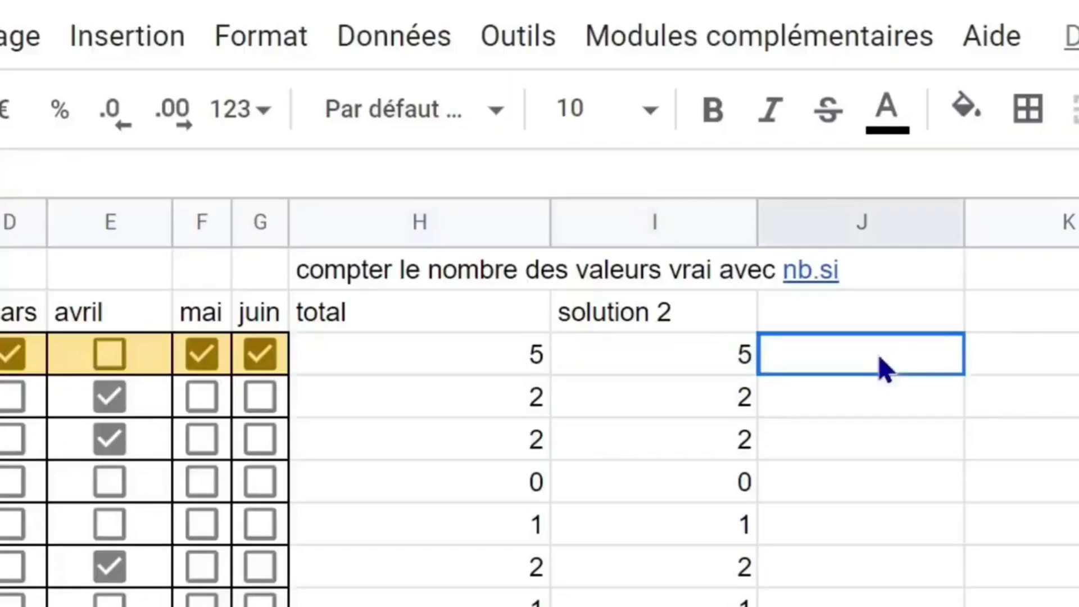
click(922, 168)
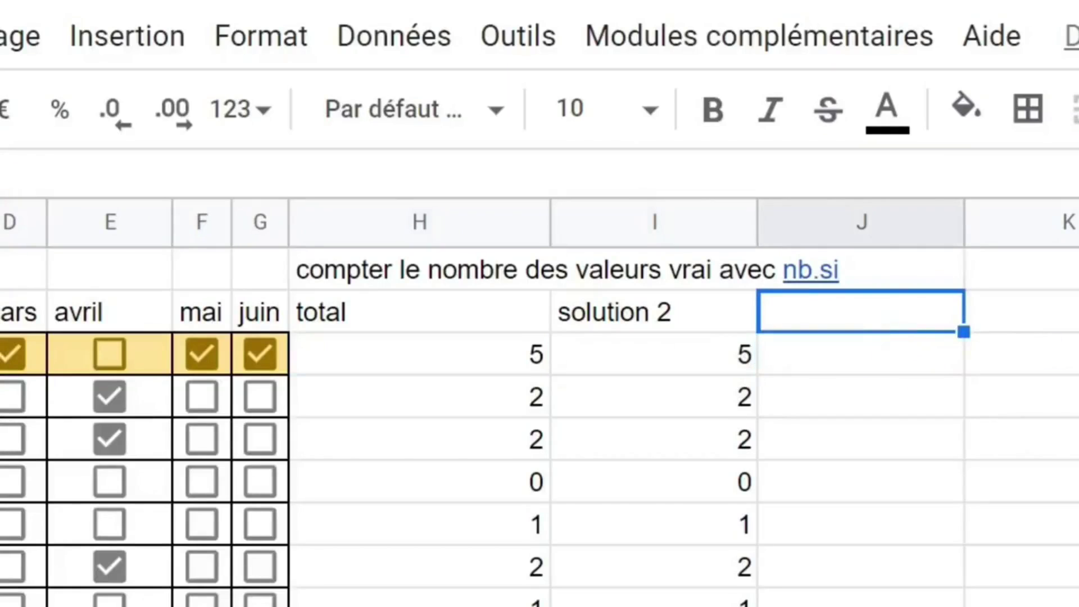
text(%)
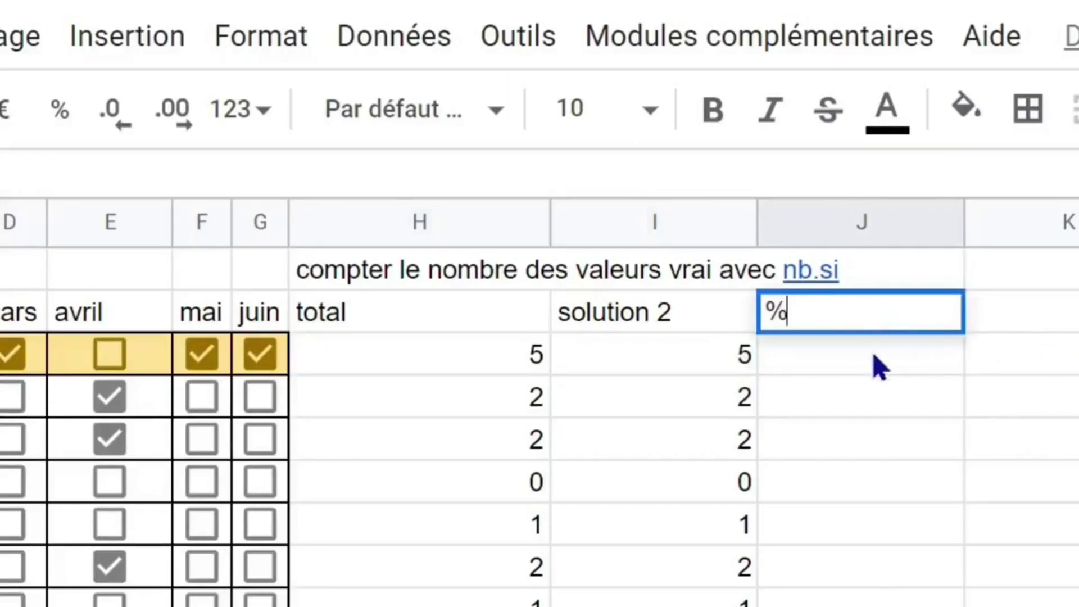
Start élève 1's percentage formula in J3 as a division of the total in H3, =H3/
click(875, 366)
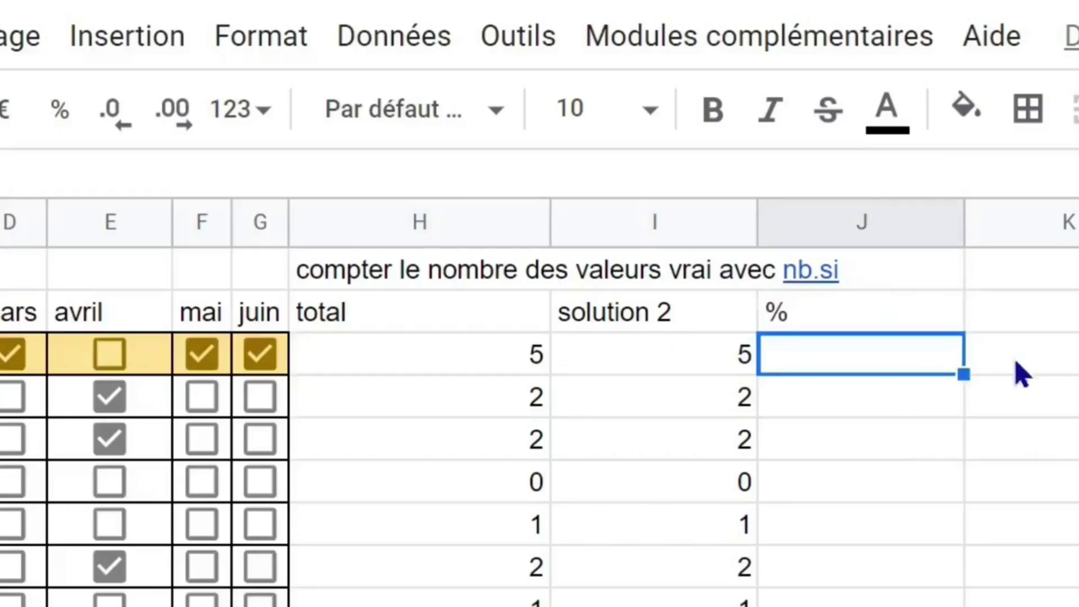
text(=)
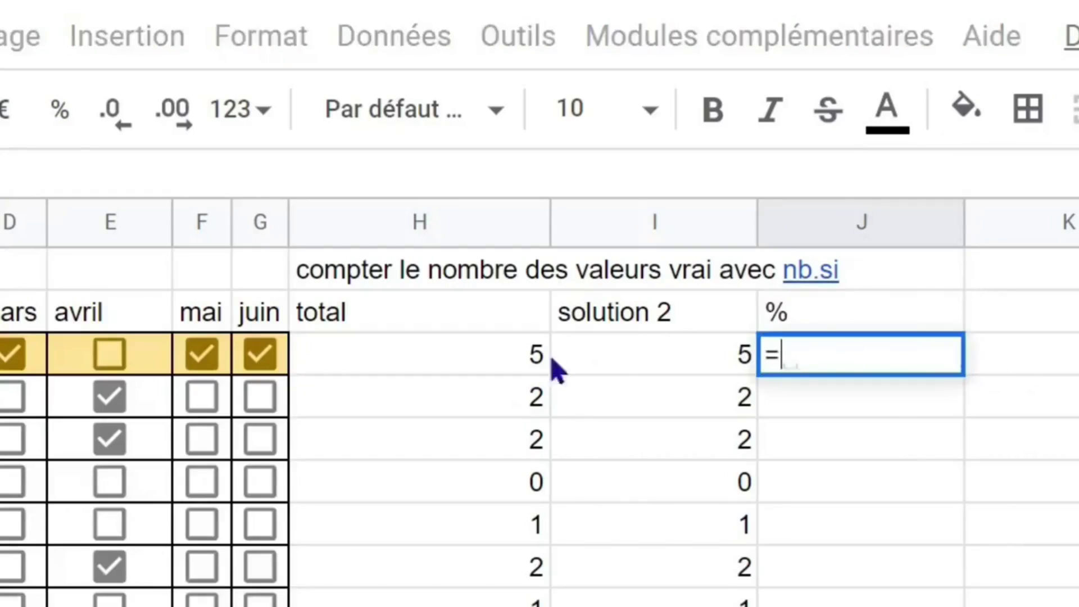
click(472, 368)
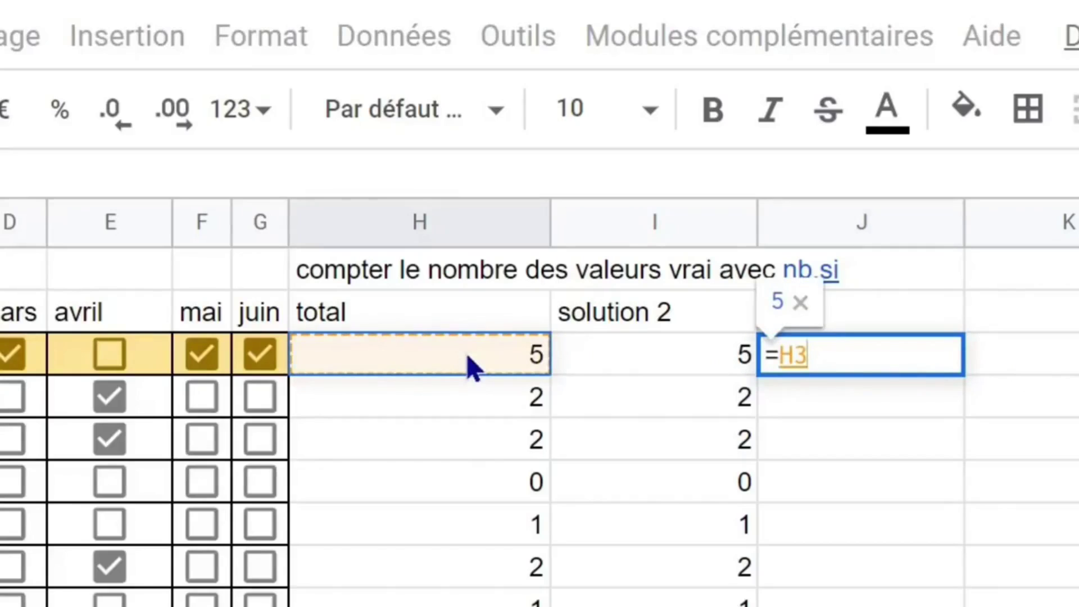
text(/)
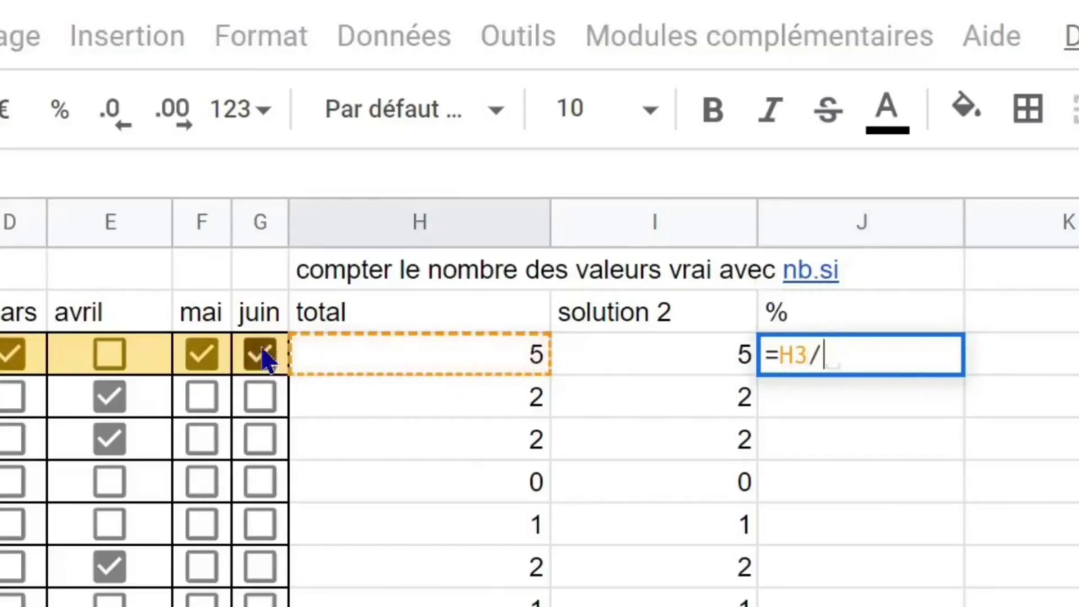